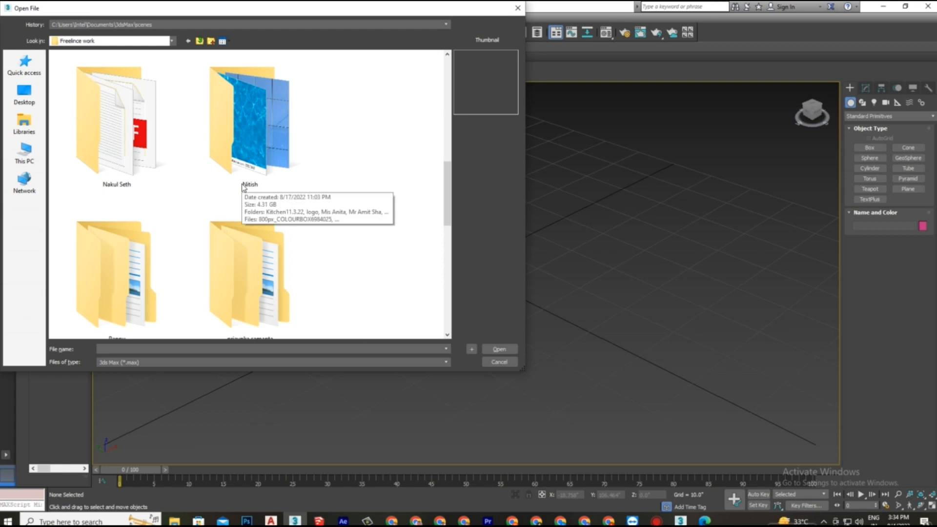
# Browse through the client's project folders to the CAD folder inside HOME THEATRE ROOM
pyautogui.scroll(-3, 244, 187)
pyautogui.doubleClick(136, 155)
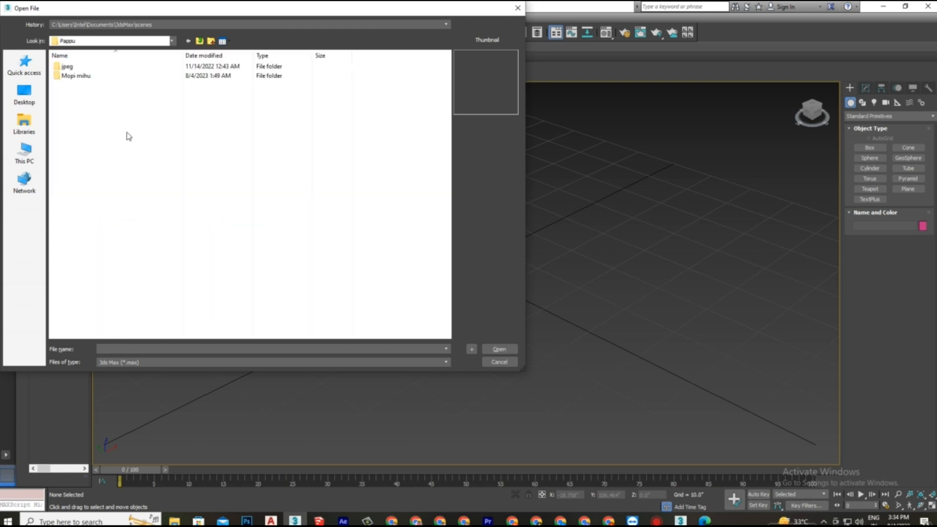
pyautogui.doubleClick(111, 78)
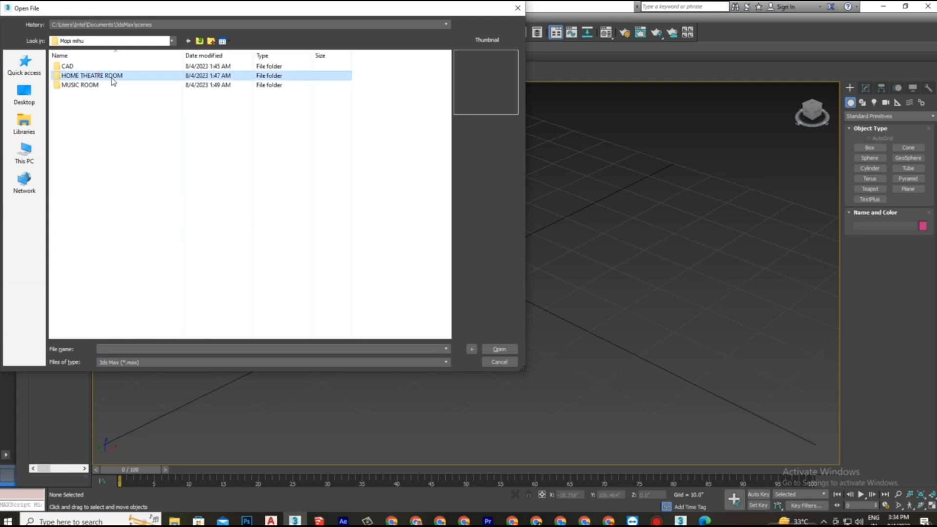
pyautogui.doubleClick(113, 78)
pyautogui.doubleClick(115, 68)
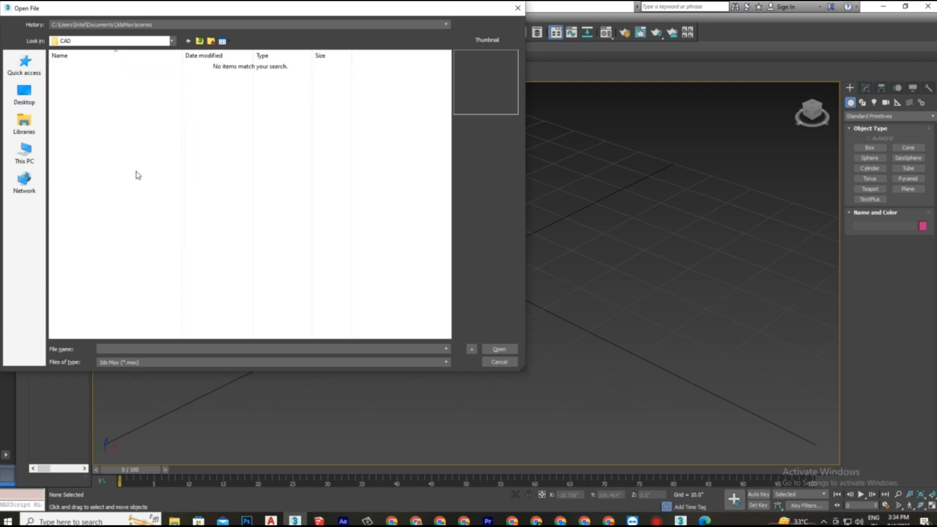
# List all file types and import the HOME THEATRE ROOM DWG drawing, accepting the proxy objects and the import options
pyautogui.click(175, 363)
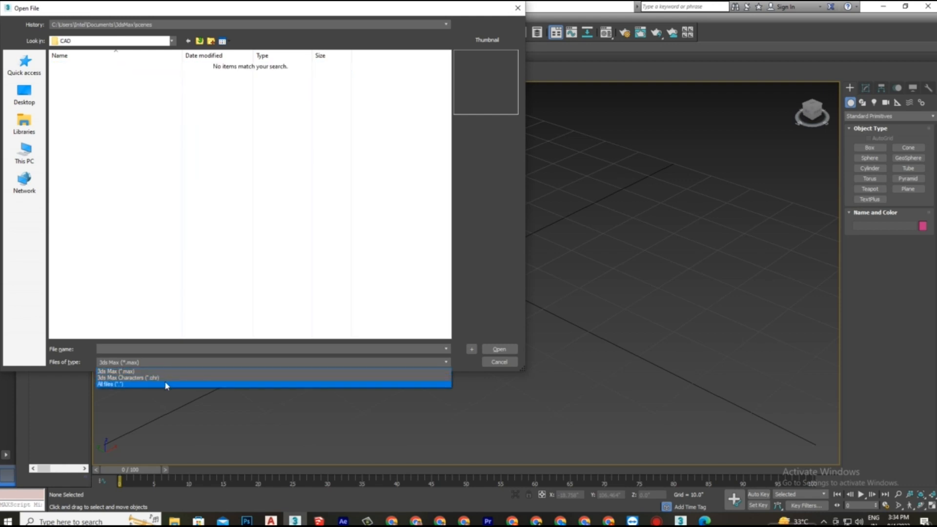
pyautogui.click(167, 384)
pyautogui.click(81, 69)
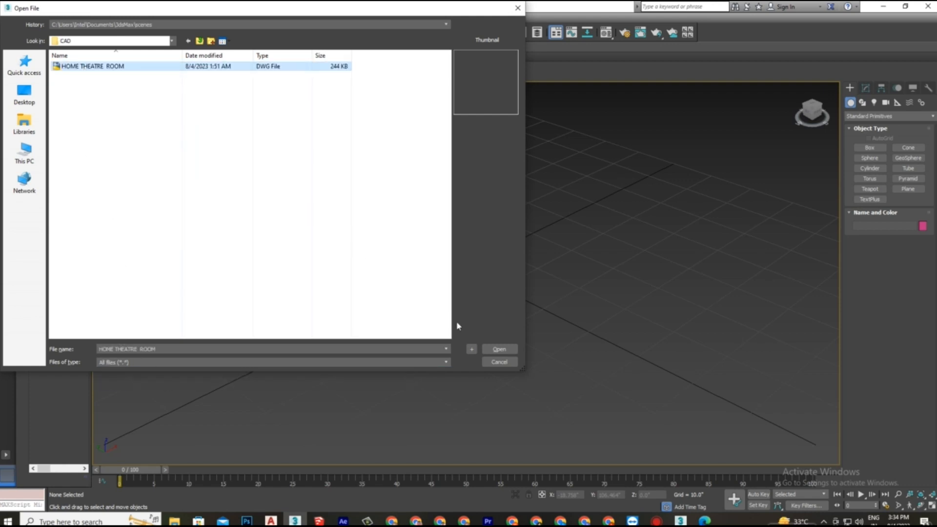
pyautogui.click(498, 350)
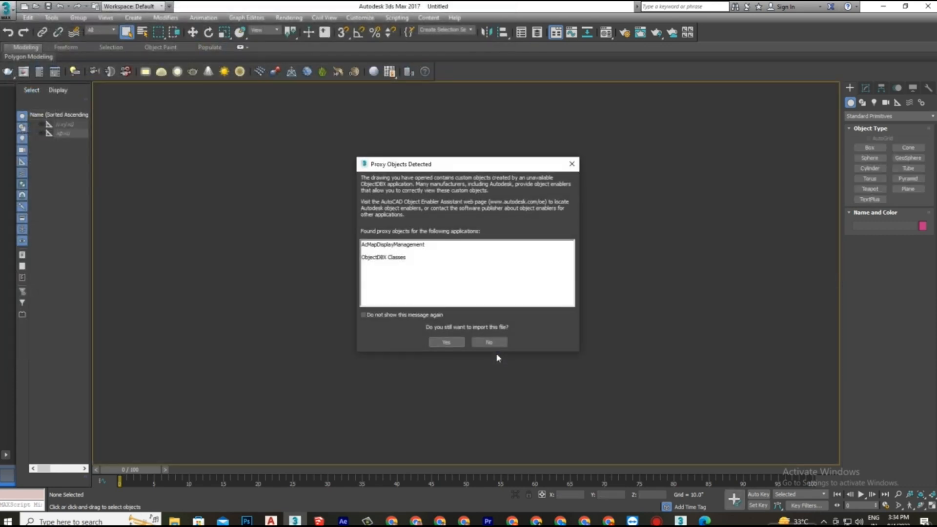
pyautogui.click(445, 343)
pyautogui.click(488, 399)
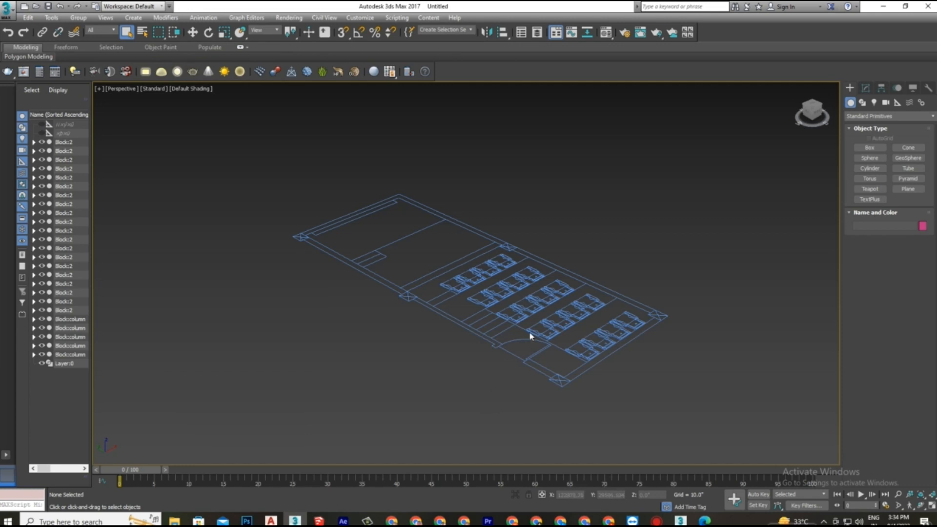
# Attach all the chair and column blocks of the floor plan to the Layer:0 editable spline
pyautogui.click(434, 270)
pyautogui.click(866, 88)
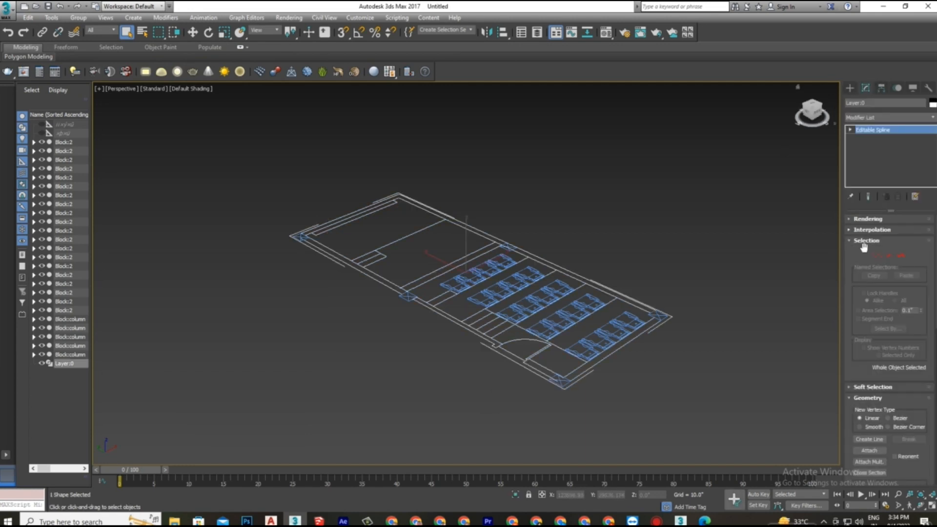
pyautogui.click(869, 450)
pyautogui.click(413, 296)
pyautogui.click(465, 290)
pyautogui.click(475, 280)
pyautogui.click(484, 274)
pyautogui.click(510, 265)
pyautogui.click(511, 247)
pyautogui.click(530, 279)
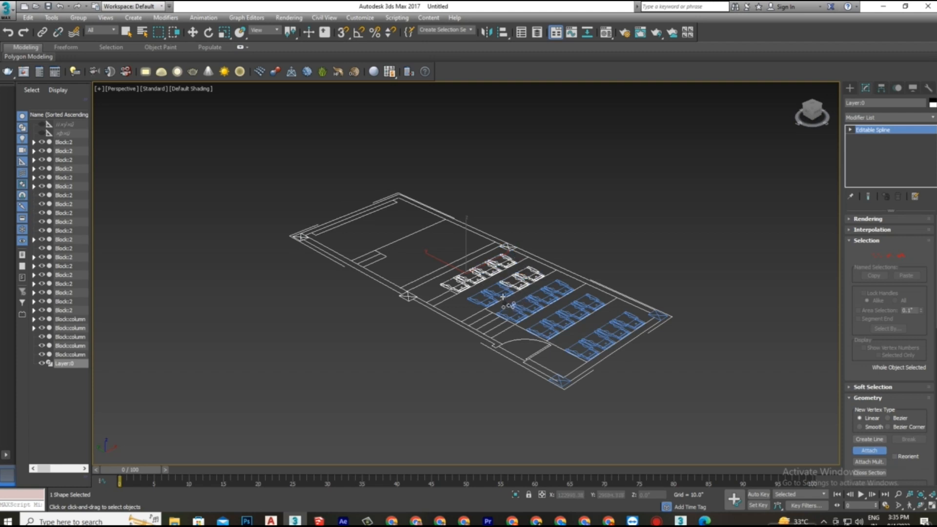
pyautogui.click(488, 294)
pyautogui.click(515, 313)
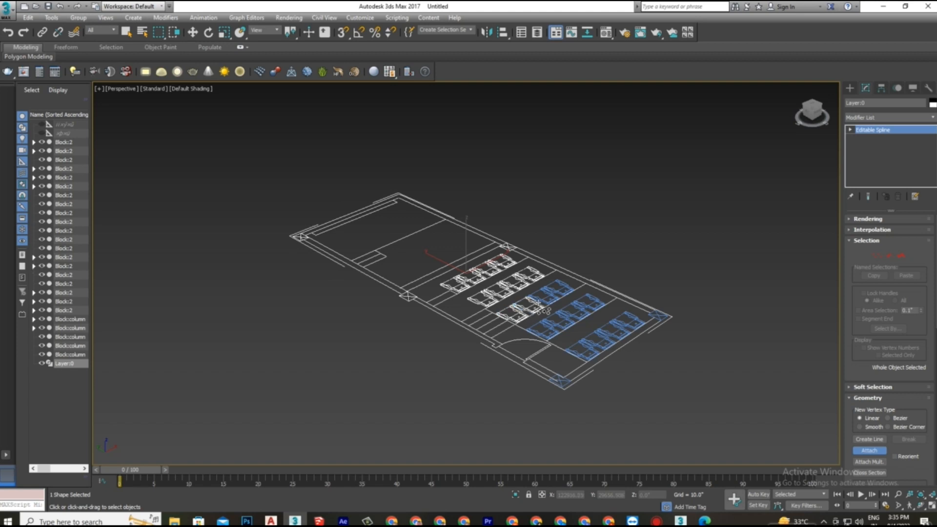
pyautogui.click(540, 302)
pyautogui.click(559, 292)
pyautogui.click(588, 305)
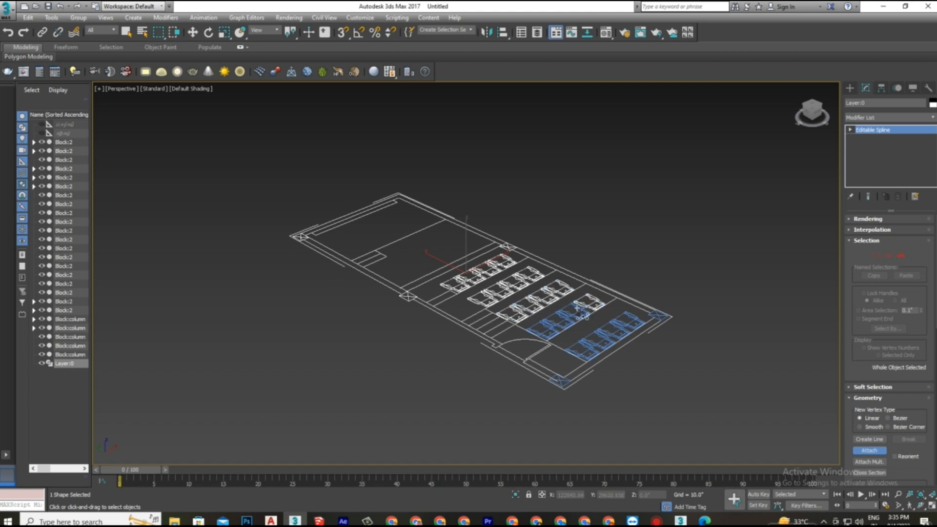
pyautogui.click(570, 321)
pyautogui.click(551, 331)
pyautogui.click(546, 337)
pyautogui.click(610, 340)
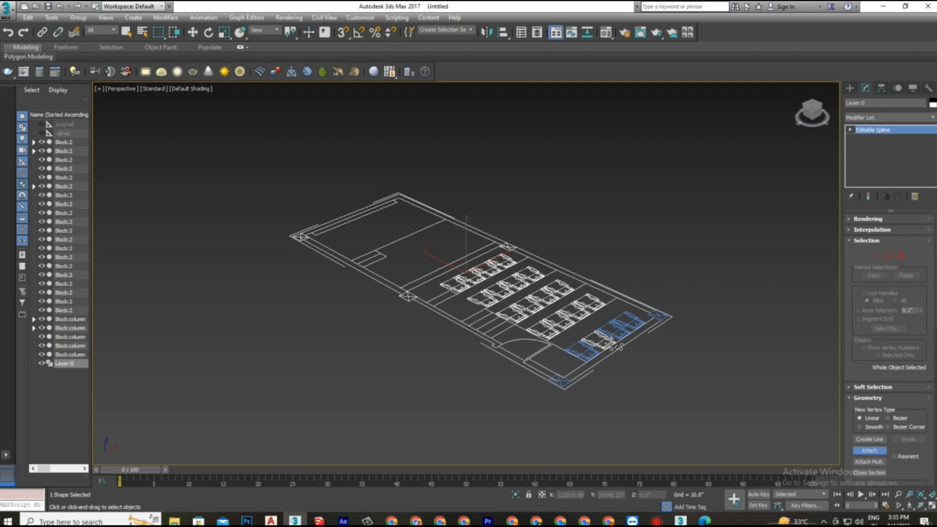
pyautogui.click(630, 321)
pyautogui.click(583, 351)
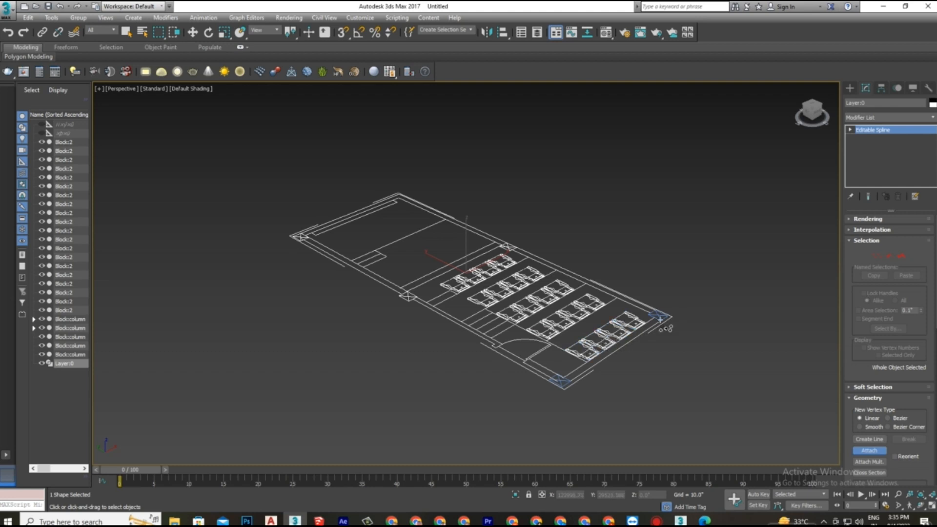
pyautogui.click(659, 316)
pyautogui.click(566, 380)
# Delete all leftover Block objects from the scene and rename the combined plan spline to CAD
pyautogui.click(193, 32)
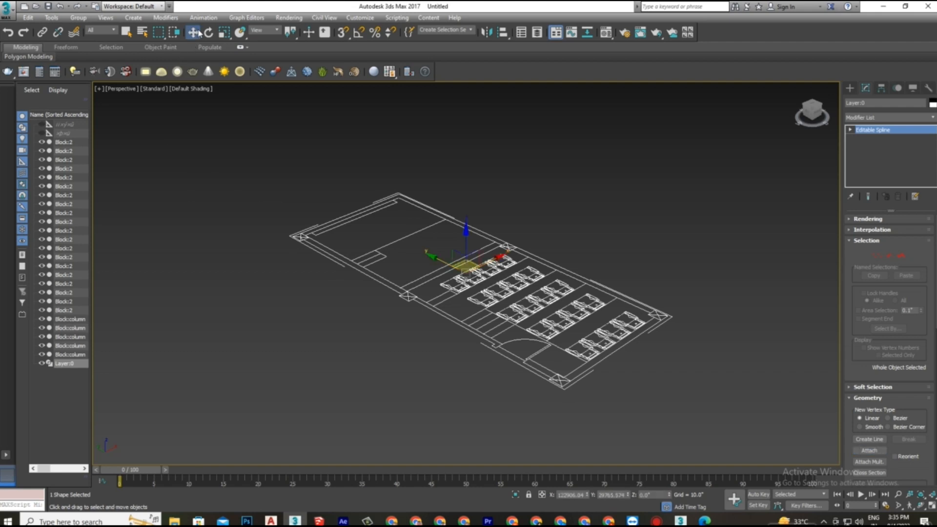
pyautogui.click(71, 355)
pyautogui.keyDown('shift'); pyautogui.click(68, 143); pyautogui.keyUp('shift')
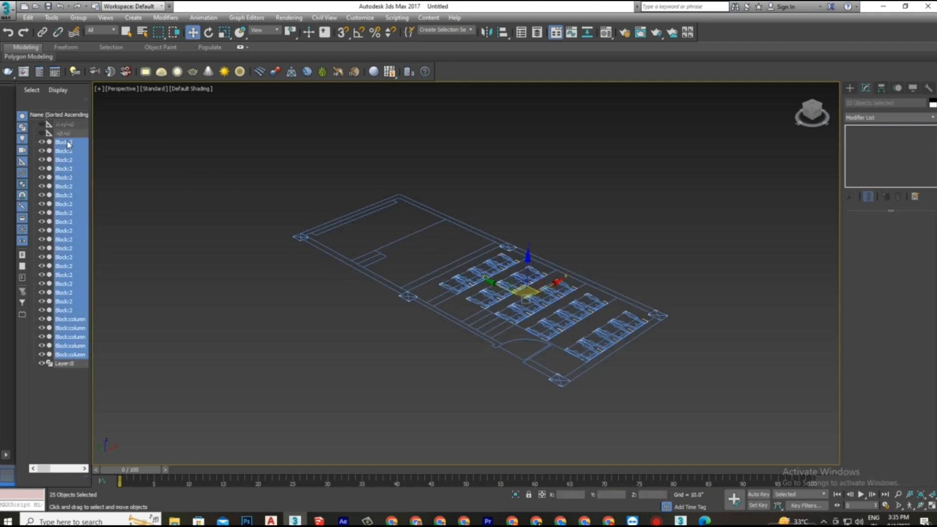
pyautogui.press('Delete')
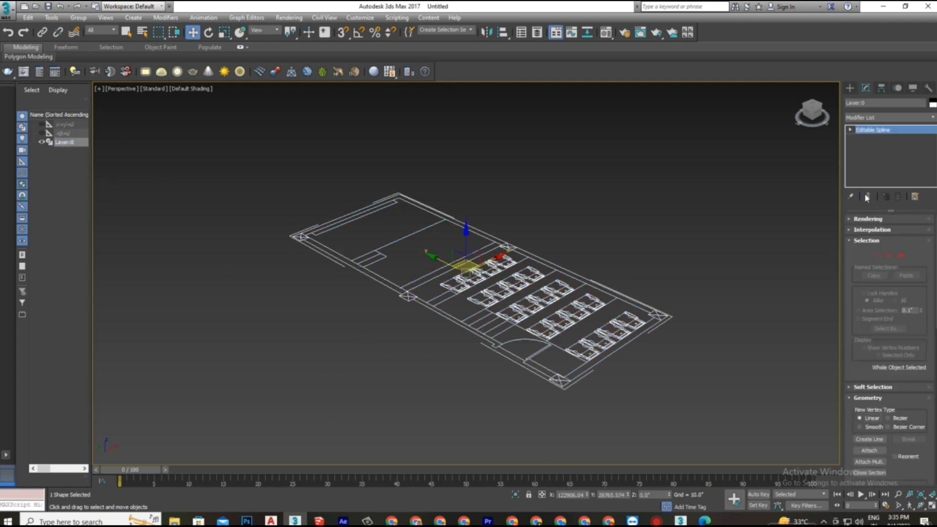
pyautogui.click(877, 103)
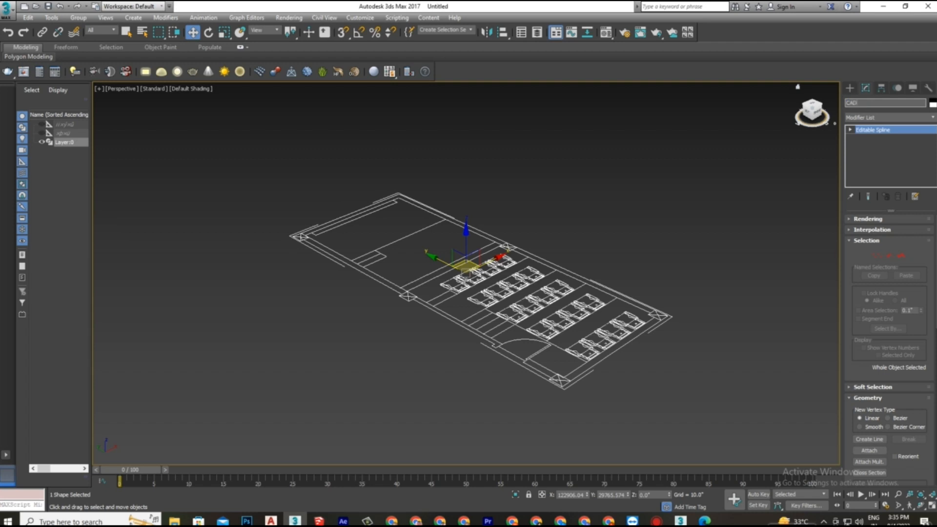
pyautogui.press('Return')
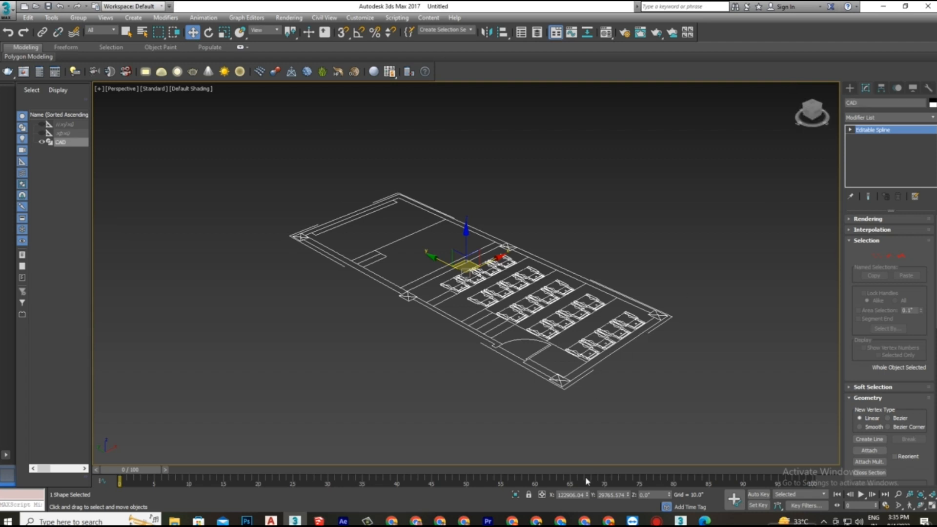
# Move the CAD plan to the origin by setting its X and Y position to 0
pyautogui.doubleClick(578, 494)
pyautogui.write('0')
pyautogui.press('Tab')
pyautogui.write('0')
pyautogui.press('Tab')
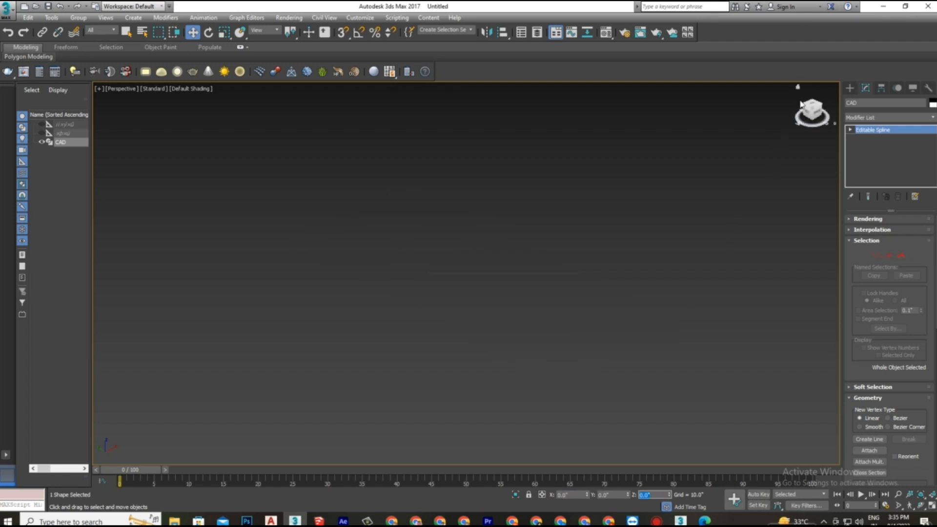
pyautogui.click(798, 87)
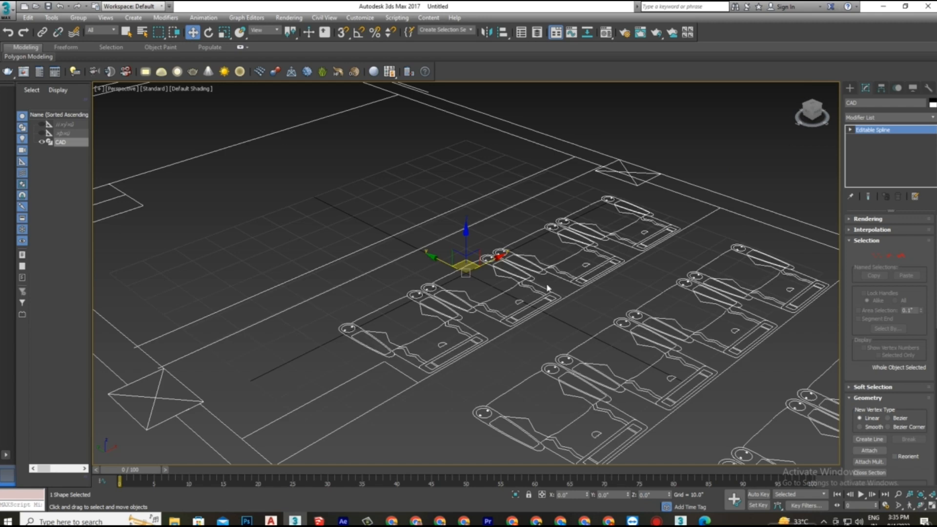
pyautogui.scroll(-5, 547, 286)
pyautogui.scroll(-2, 548, 288)
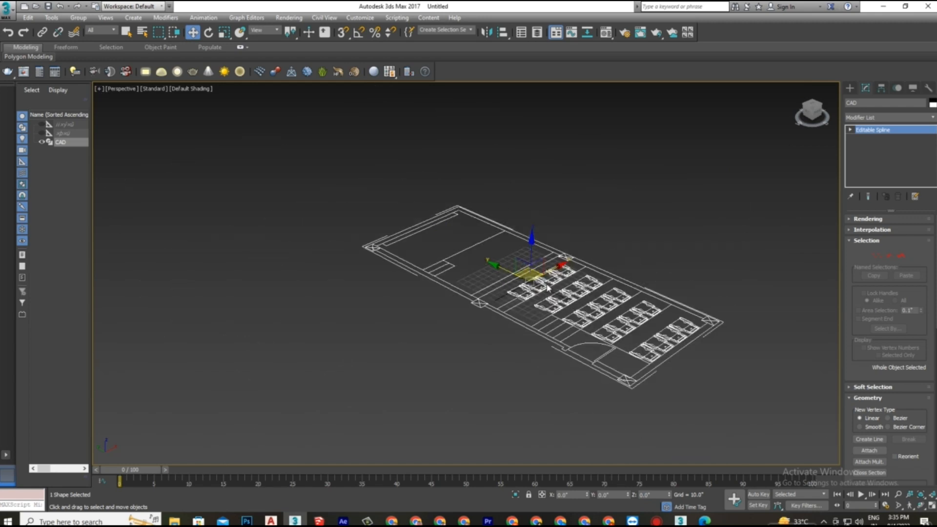
pyautogui.keyDown('alt'); pyautogui.moveTo(588, 281); pyautogui.dragTo(567, 295, button='middle'); pyautogui.keyUp('alt')
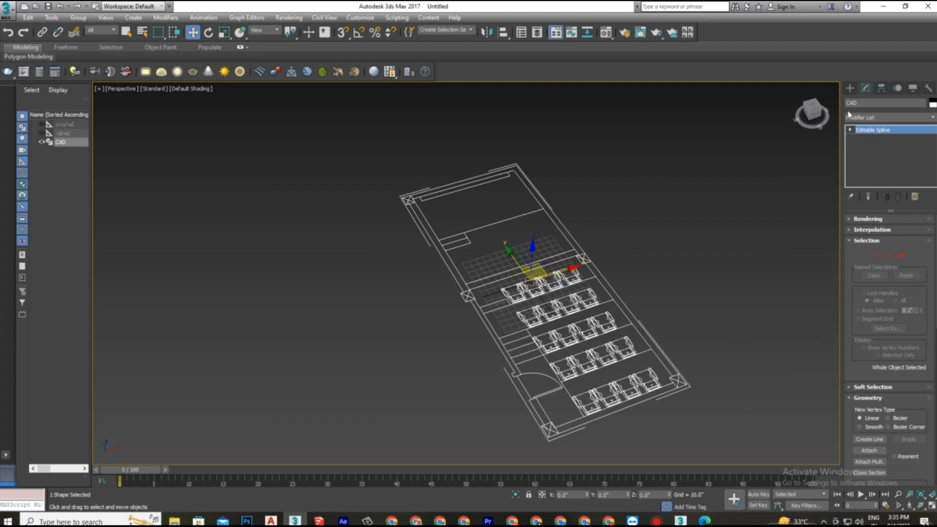
# Start the Box primitive, and begin saving the scene under a new name in the HOME THEATRE ROOM project folder
pyautogui.click(850, 88)
pyautogui.click(870, 148)
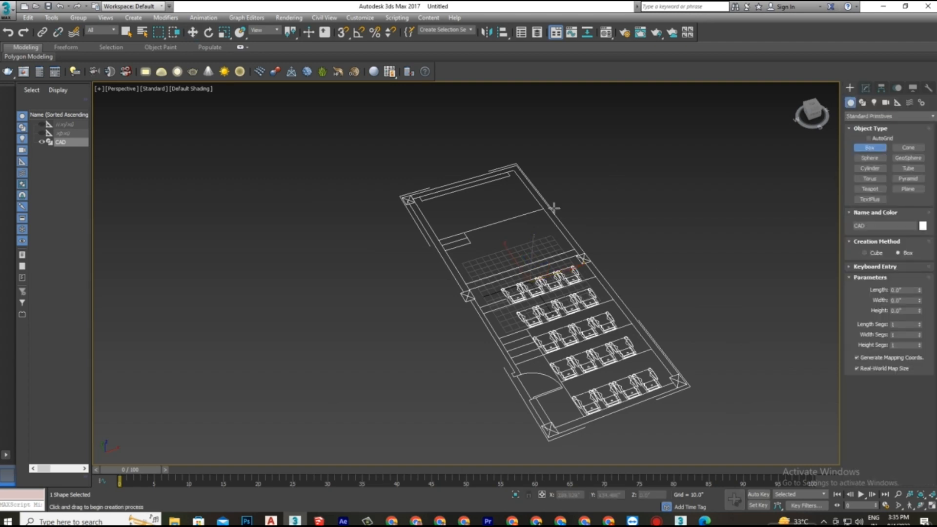
pyautogui.click(8, 10)
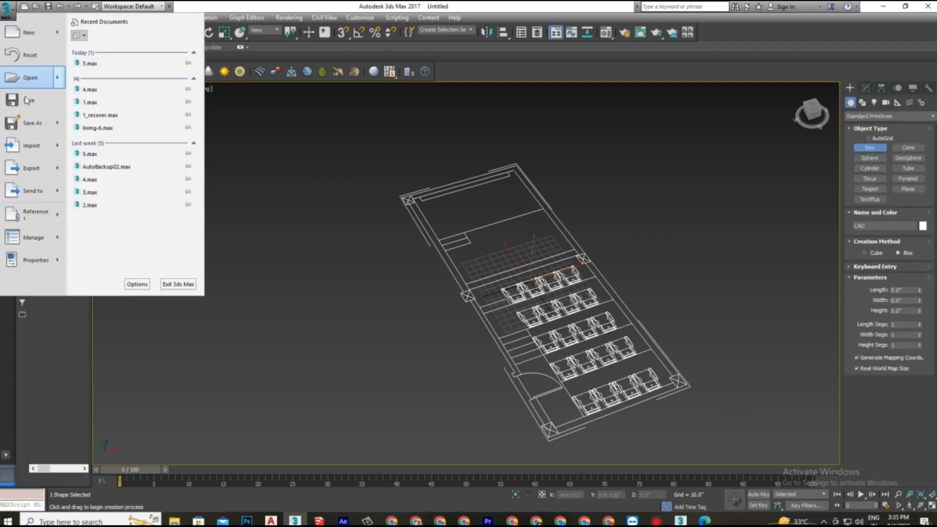
pyautogui.click(33, 123)
pyautogui.click(142, 41)
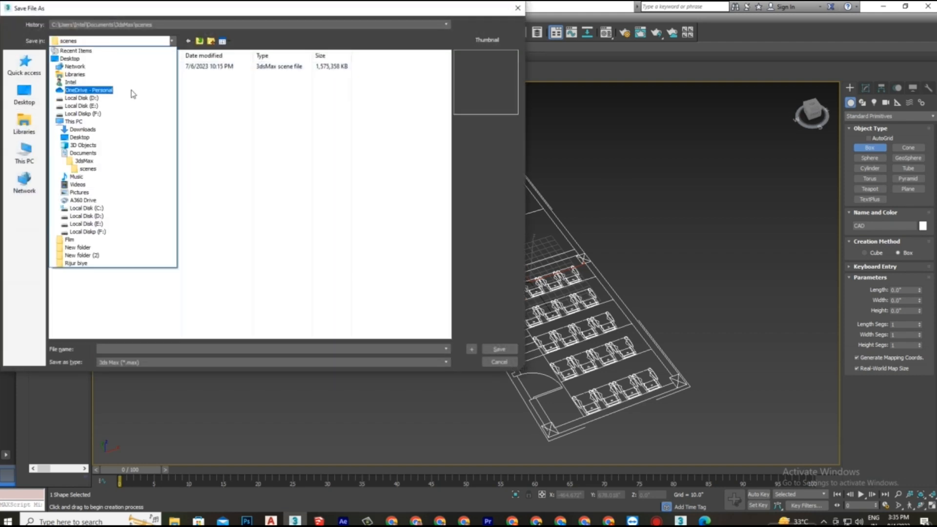
pyautogui.click(133, 112)
pyautogui.doubleClick(231, 78)
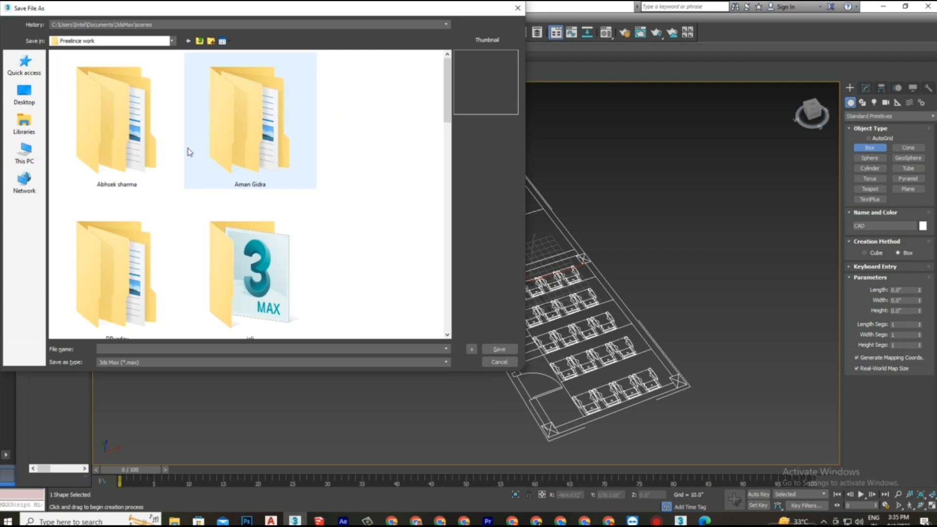
pyautogui.scroll(-5, 167, 236)
pyautogui.scroll(-3, 167, 231)
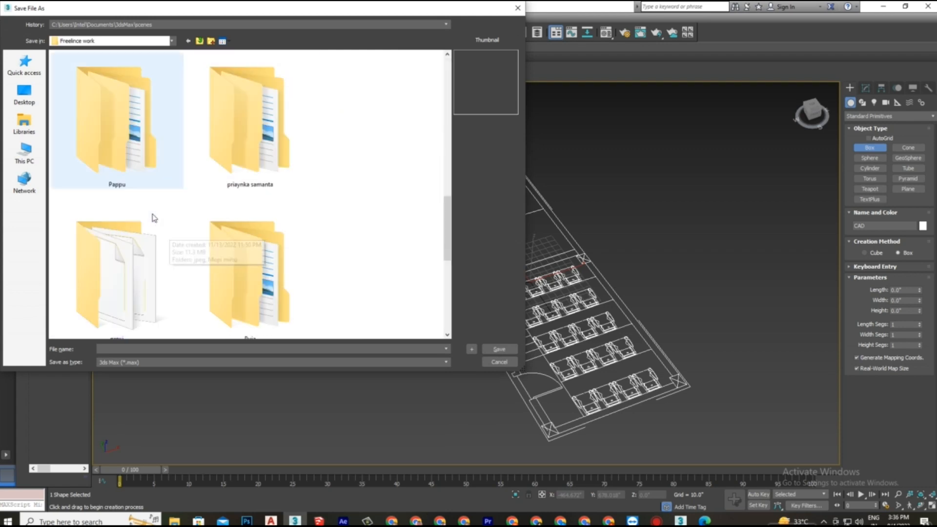
pyautogui.doubleClick(123, 153)
pyautogui.doubleClick(111, 77)
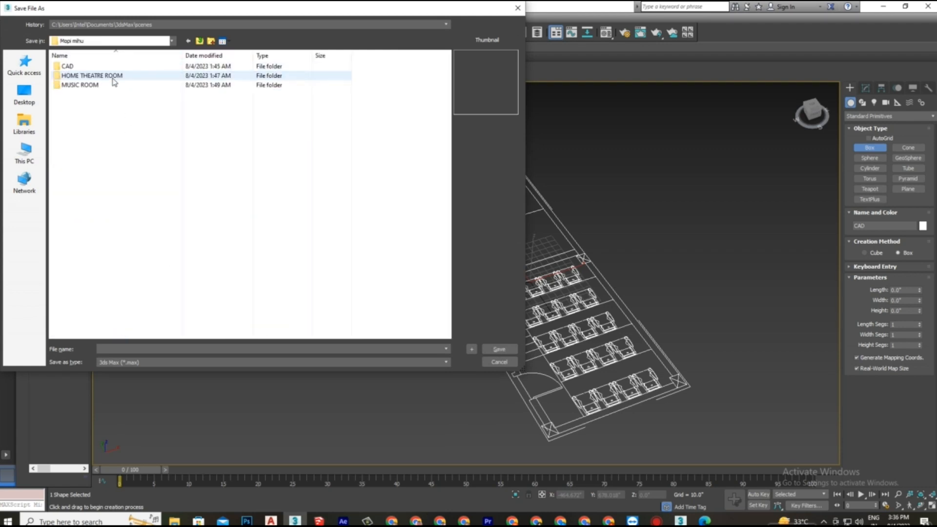
pyautogui.doubleClick(113, 77)
# Create a folder named MAX and save the scene in it as 1.max
pyautogui.rightClick(115, 93)
pyautogui.moveTo(146, 196)
pyautogui.click(249, 196)
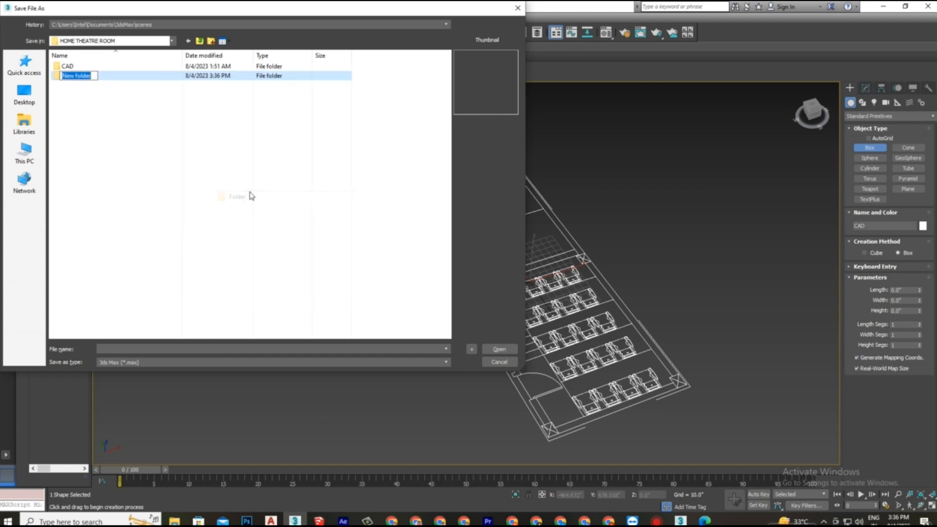
pyautogui.write('M')
pyautogui.press('Return')
pyautogui.press('Return')
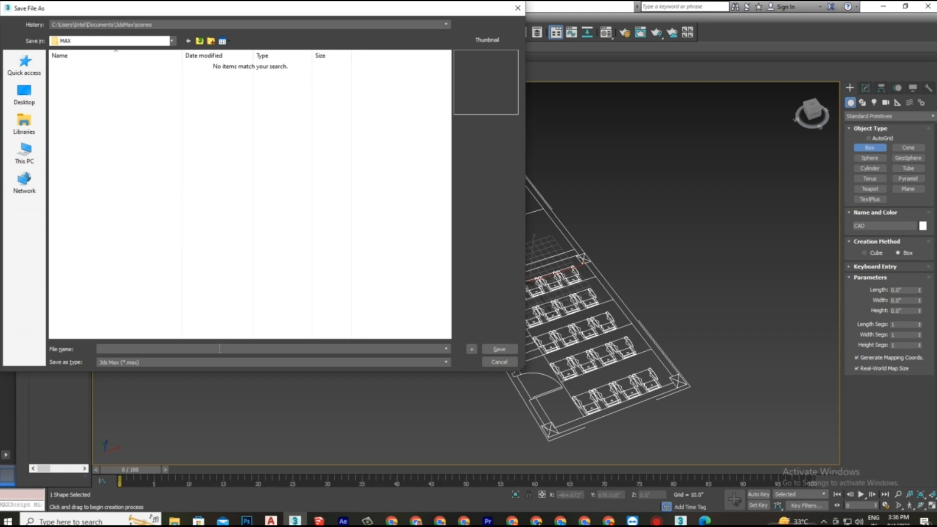
pyautogui.click(499, 349)
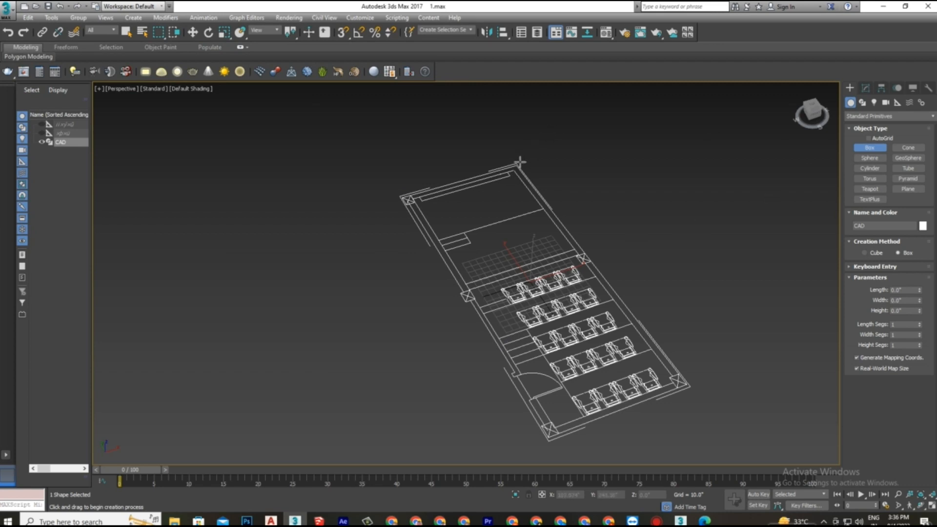
# With 3D snapping on, draw a wall box about 216" by 9" between the plan's far corner and middle column, 3.2 m high
pyautogui.click(344, 32)
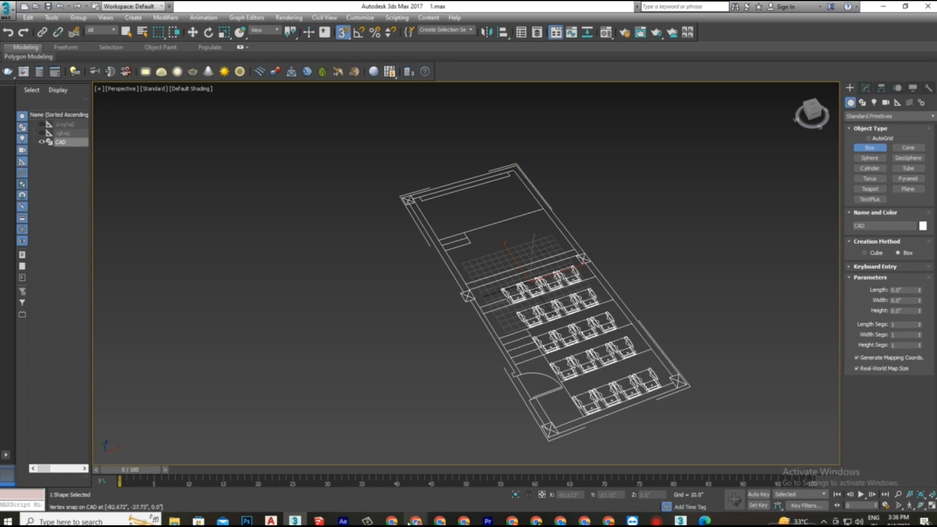
pyautogui.moveTo(517, 162); pyautogui.dragTo(579, 253)
pyautogui.click(595, 166)
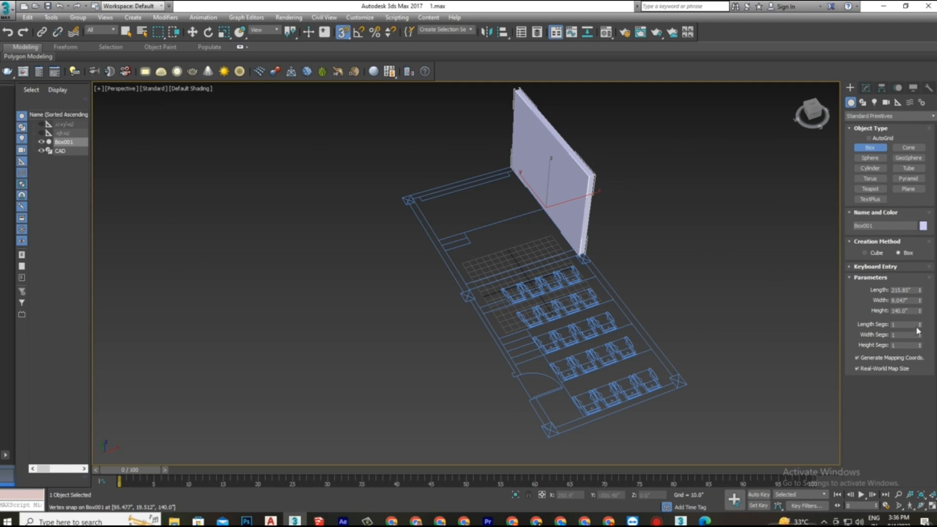
pyautogui.click(911, 311)
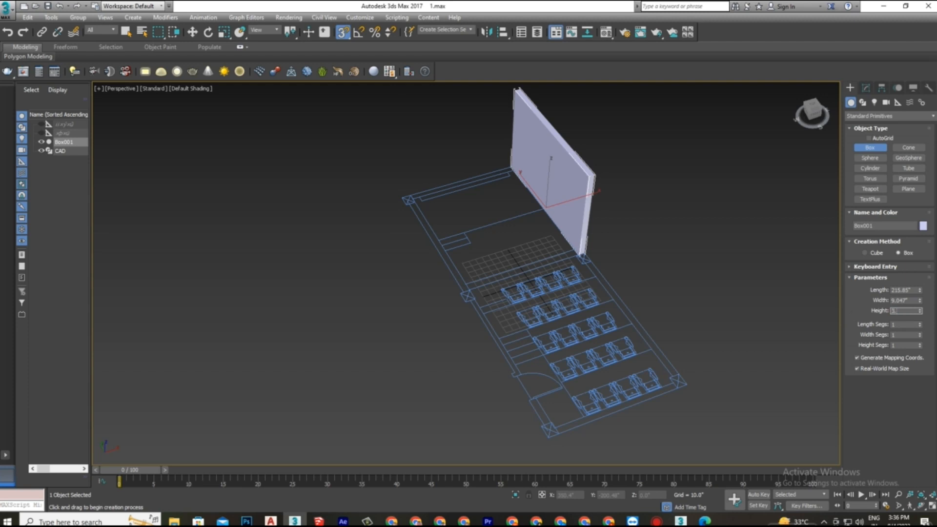
pyautogui.write('3.2m')
pyautogui.press('Return')
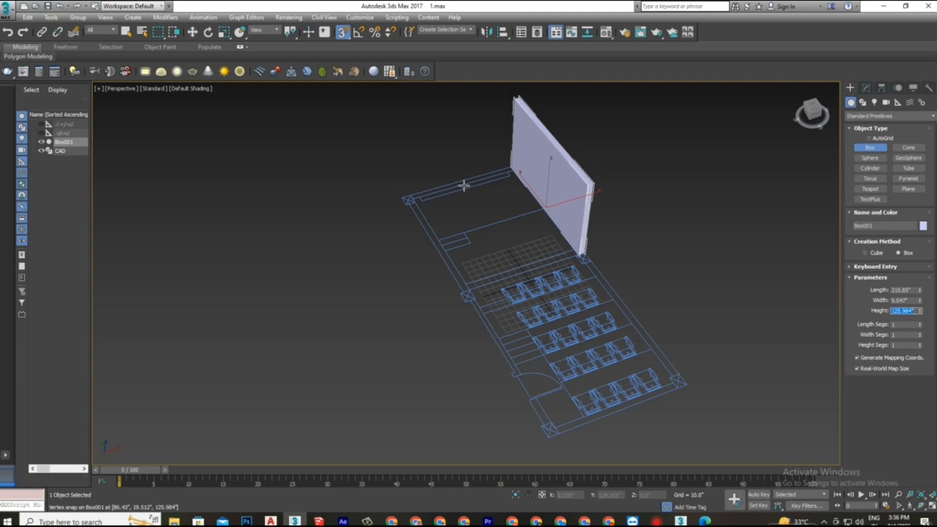
# Draw the far end wall box on the plan and a corner column about 17.5" by 14" at its outer end, both at wall height
pyautogui.scroll(3, 466, 182)
pyautogui.moveTo(531, 159)
pyautogui.mouseDown()
pyautogui.moveTo(369, 211)
pyautogui.moveTo(376, 214)
pyautogui.mouseUp()
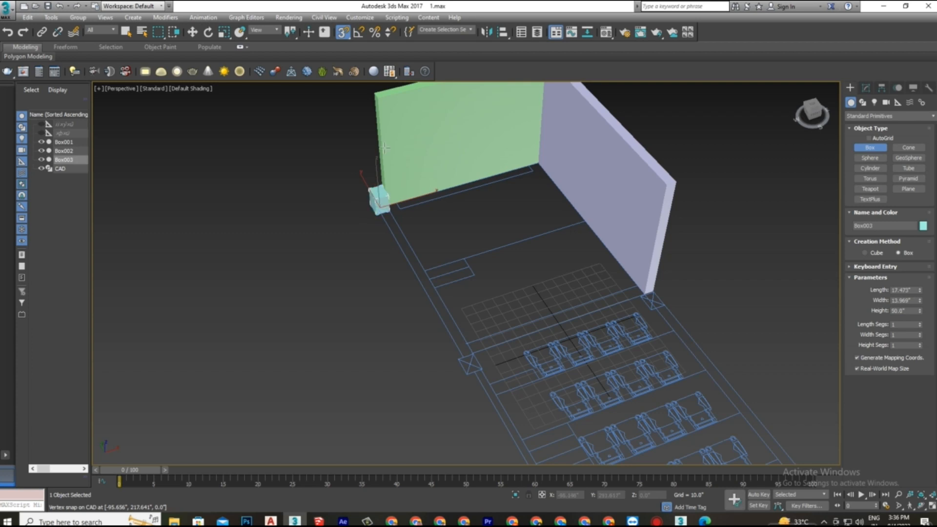
pyautogui.click(383, 86)
# Draw a side wall about 199" by 9" from the corner column and a middle column about 17.7" by 13.8", both 125.984" high
pyautogui.moveTo(389, 210); pyautogui.dragTo(464, 356)
pyautogui.click(380, 102)
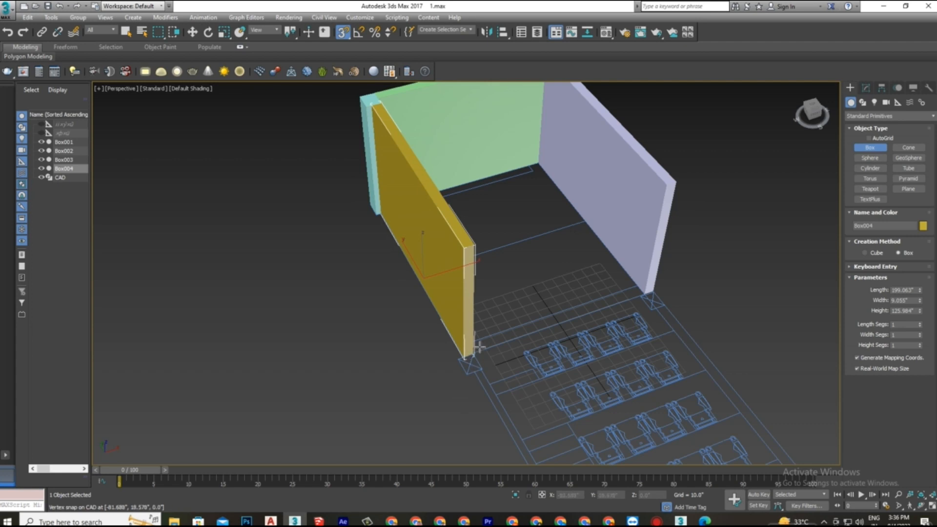
pyautogui.moveTo(469, 357); pyautogui.dragTo(481, 372)
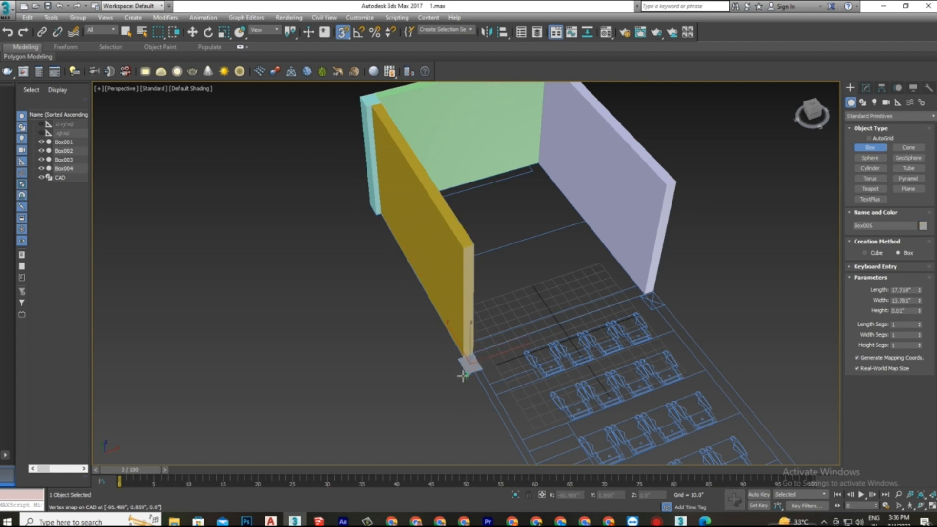
pyautogui.click(472, 255)
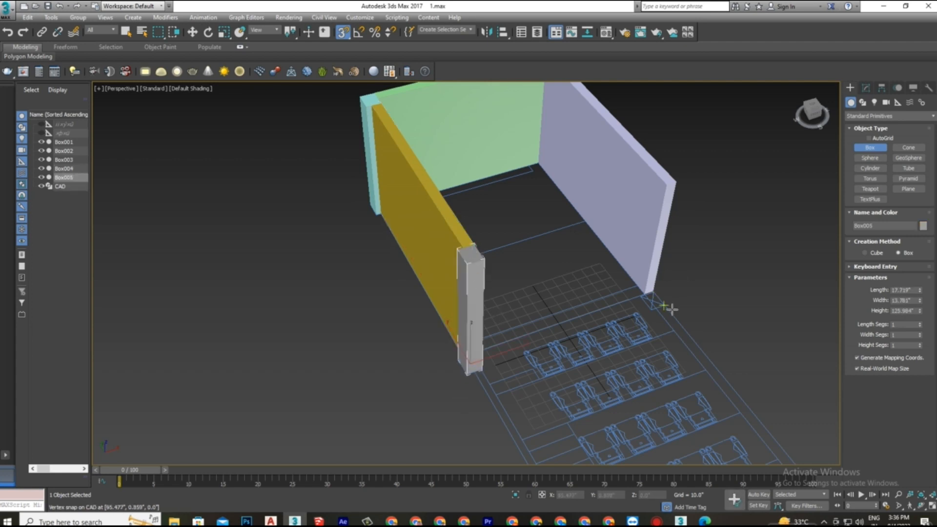
# Fill the gap between the first wall and its middle column with a box about 0.9" by 9", 125.984" high
pyautogui.scroll(1, 672, 310)
pyautogui.scroll(3, 665, 301)
pyautogui.moveTo(640, 277); pyautogui.dragTo(623, 285)
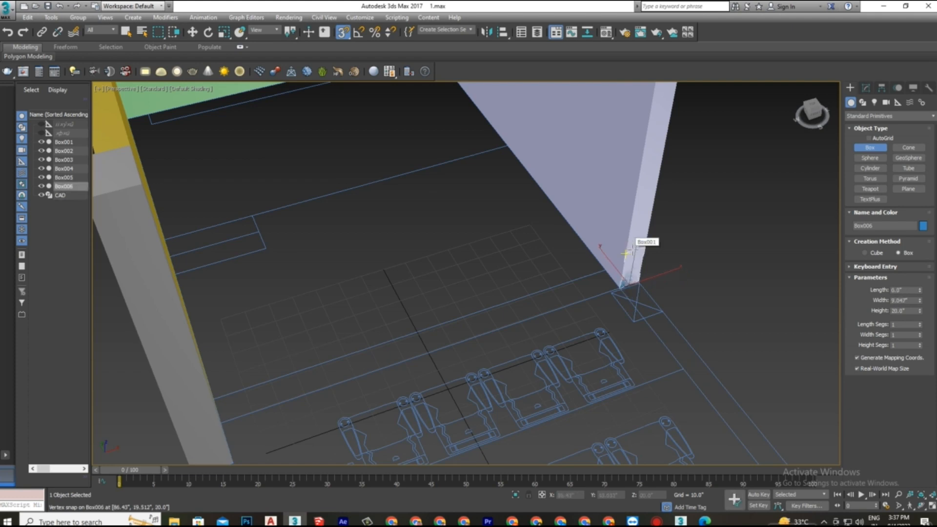
pyautogui.rightClick(628, 240)
pyautogui.moveTo(623, 285); pyautogui.dragTo(639, 282)
pyautogui.scroll(-3, 640, 281)
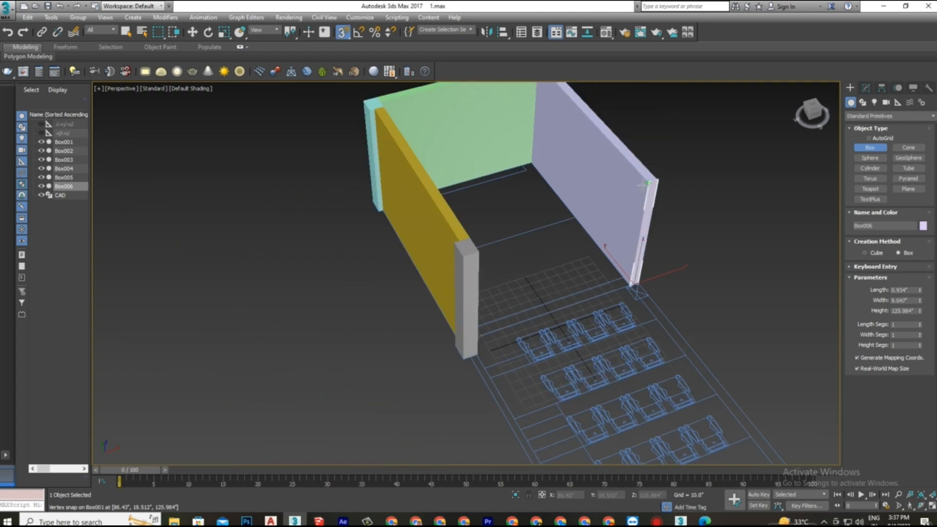
# Draw the opposite middle column about 17.7" by 13.8" and a side wall about 218.5" by 9" beyond it, both 125.984" high
pyautogui.moveTo(637, 285); pyautogui.dragTo(637, 300)
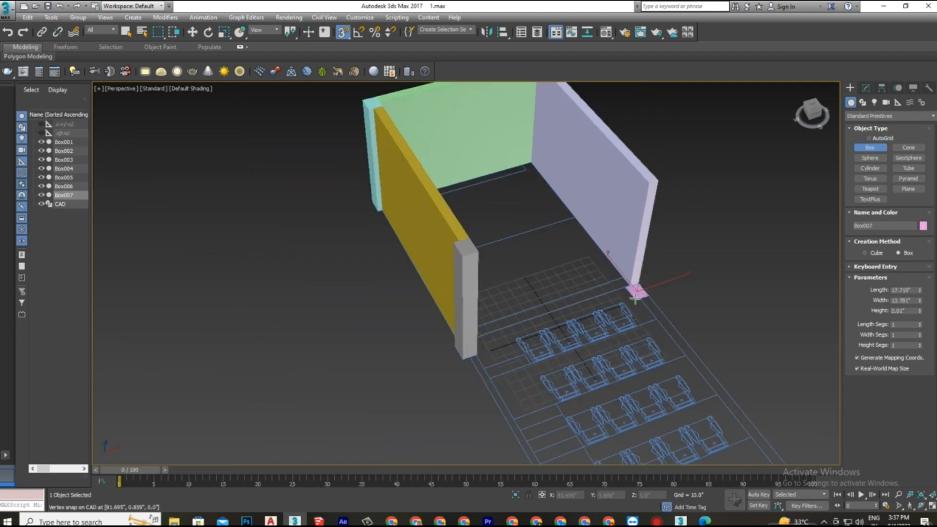
pyautogui.moveTo(670, 300); pyautogui.dragTo(580, 230, button='middle')
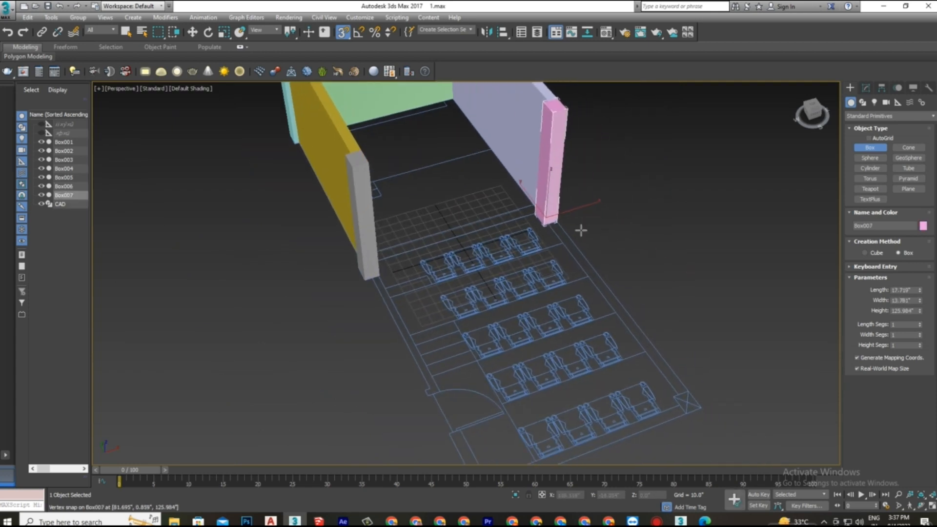
pyautogui.moveTo(558, 222); pyautogui.dragTo(682, 394)
pyautogui.click(565, 100)
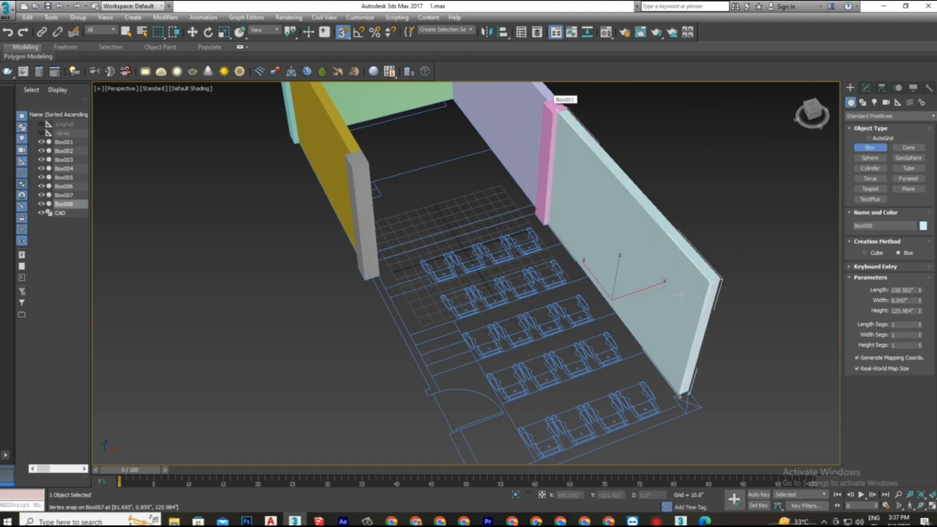
# Draw a 17.7" by 13.8" column at the end of that wall and a 133.9" by 5.9" wall from the opposite middle column to the door
pyautogui.moveTo(682, 404); pyautogui.dragTo(690, 411)
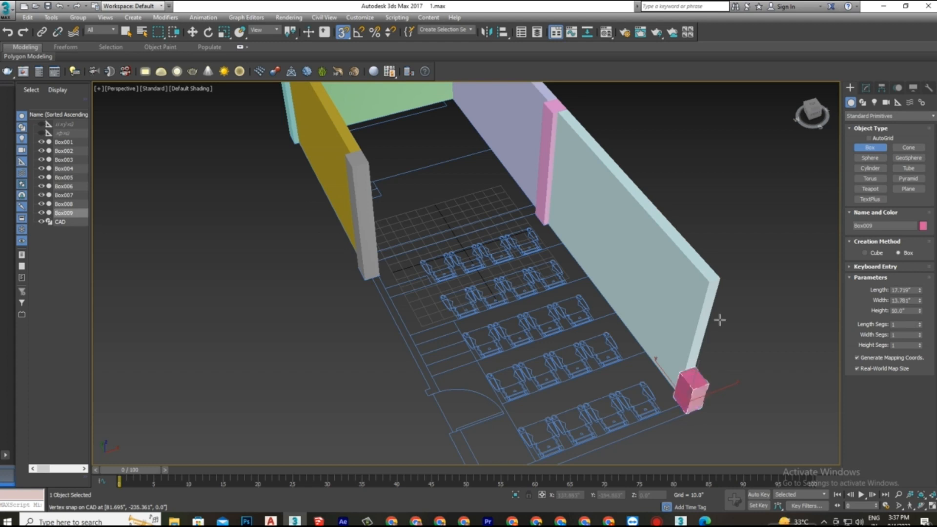
pyautogui.click(721, 280)
pyautogui.moveTo(376, 279); pyautogui.dragTo(432, 389)
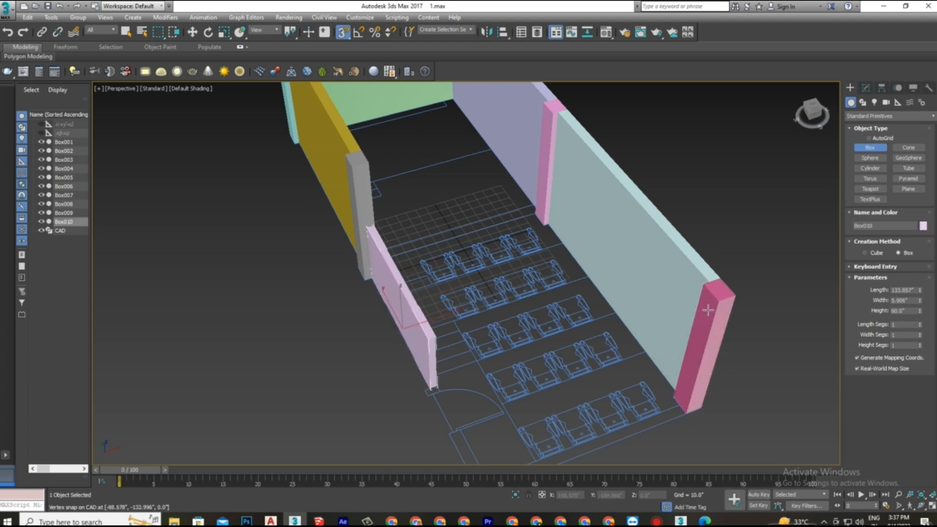
pyautogui.click(362, 200)
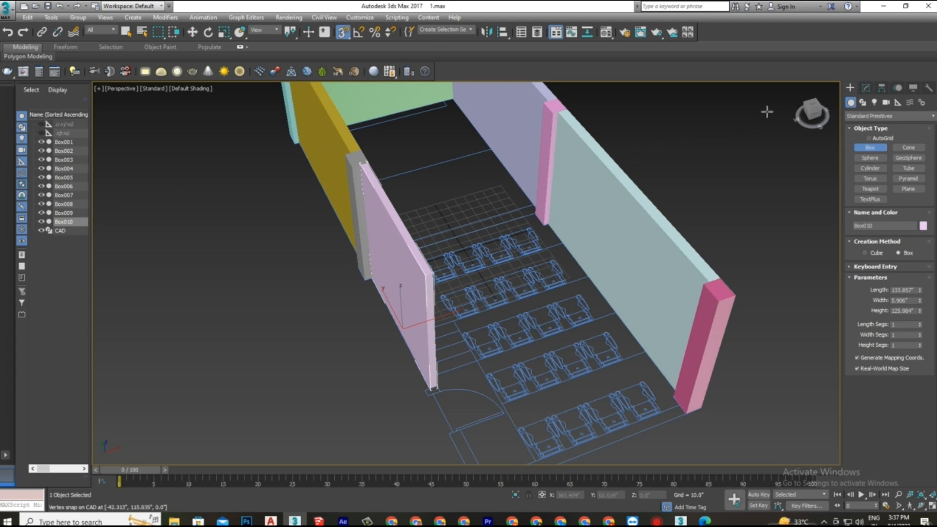
# Draw a box about 5.9" by 10.2" at the door end of the thin wall, 125.984" high
pyautogui.moveTo(811, 110); pyautogui.dragTo(816, 111)
pyautogui.keyDown('alt'); pyautogui.moveTo(464, 251); pyautogui.dragTo(472, 285, button='middle'); pyautogui.keyUp('alt')
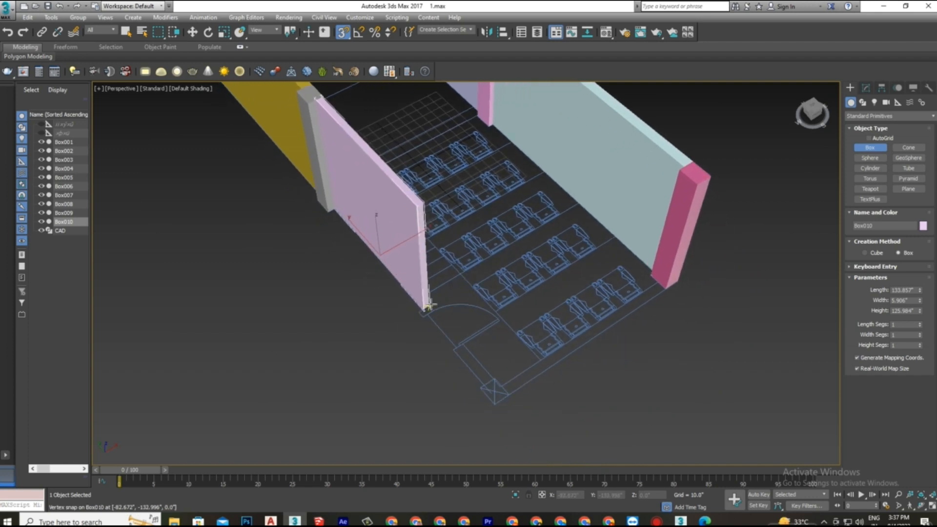
pyautogui.moveTo(425, 309); pyautogui.dragTo(429, 315)
pyautogui.click(445, 220)
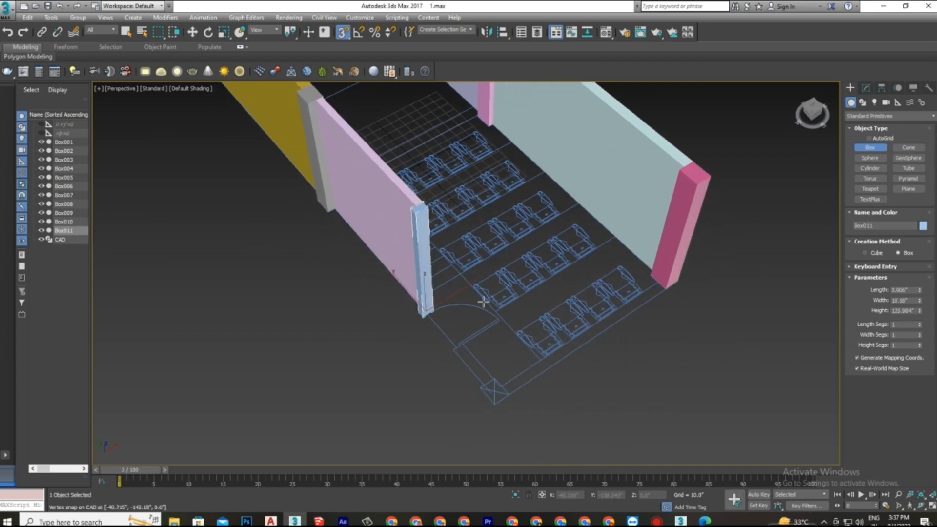
# Draw a short wall about 29.4" by 10" between the door opening and the near corner column, 125.984" high
pyautogui.moveTo(464, 344); pyautogui.dragTo(480, 386)
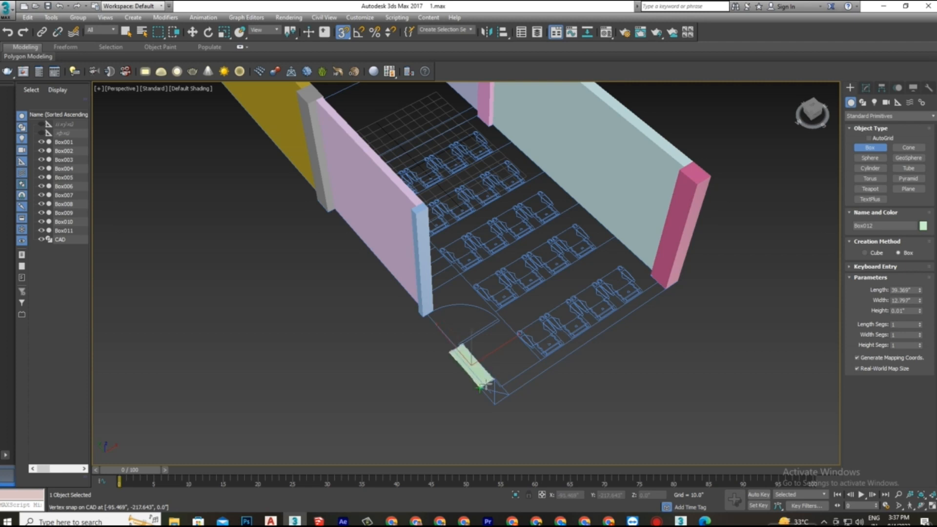
pyautogui.moveTo(486, 384); pyautogui.dragTo(454, 349)
pyautogui.rightClick(492, 315)
pyautogui.click(475, 324)
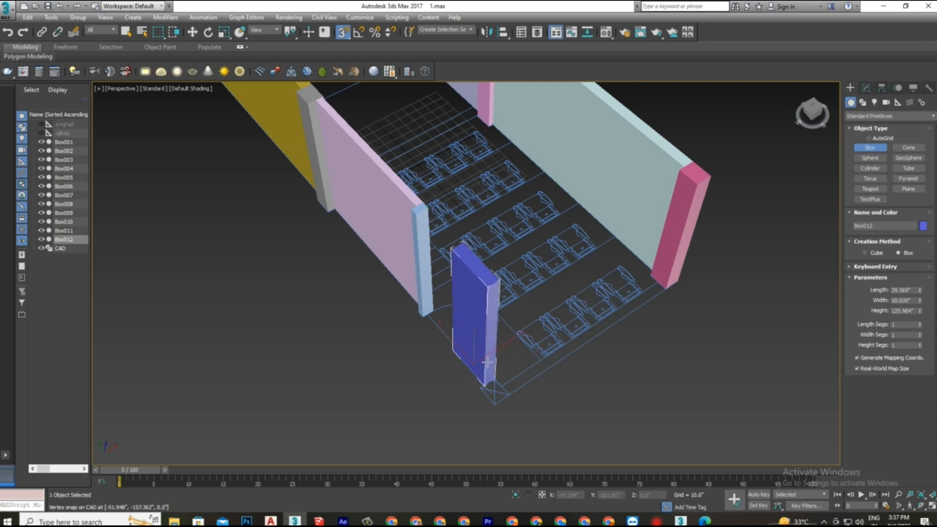
# Draw the last corner column about 17.7" by 13.8" and the near end wall about 163.4" by 9", both at wall height
pyautogui.moveTo(485, 384); pyautogui.dragTo(498, 397)
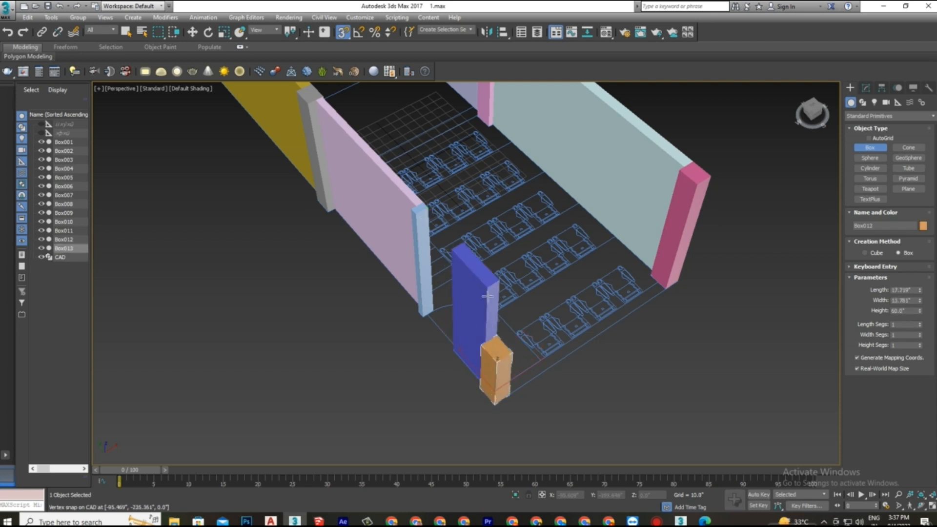
pyautogui.click(489, 282)
pyautogui.moveTo(655, 282); pyautogui.dragTo(513, 388)
pyautogui.click(508, 289)
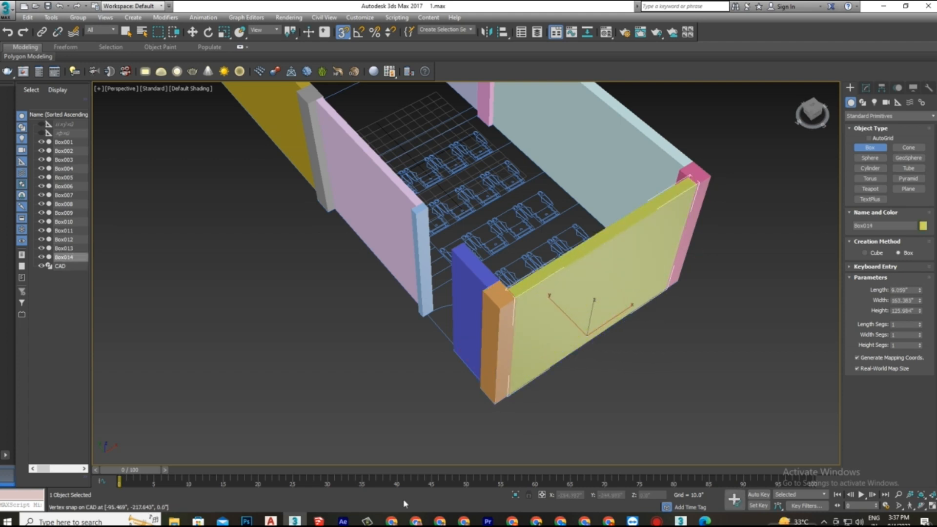
# Draw a lintel box about 39.4" by 9" across the top of the door opening, with a height of -30"
pyautogui.scroll(2, 462, 227)
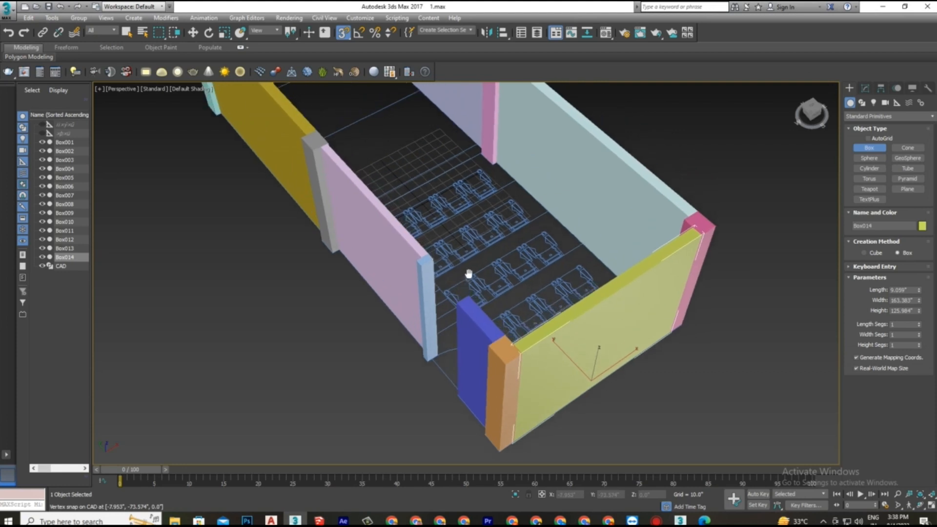
pyautogui.moveTo(470, 268); pyautogui.dragTo(479, 336, button='middle')
pyautogui.scroll(-3, 478, 304)
pyautogui.scroll(3, 483, 305)
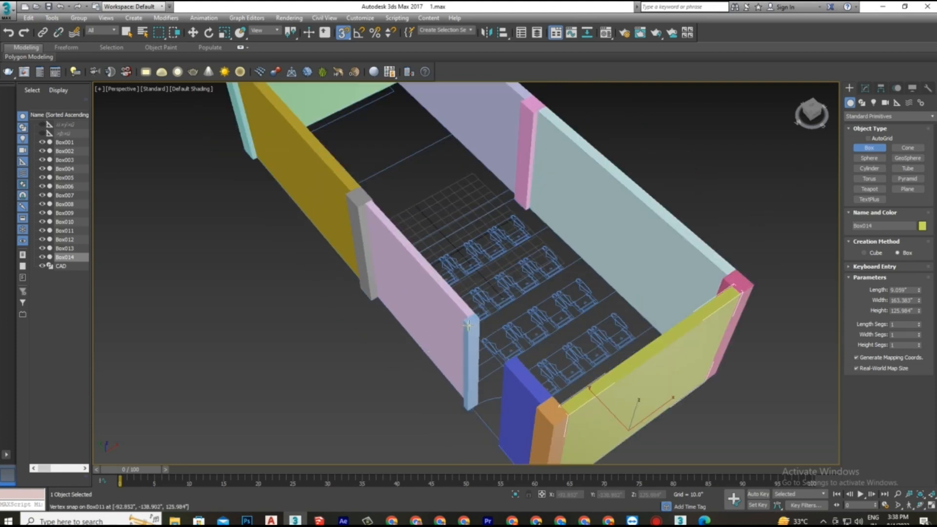
pyautogui.moveTo(478, 319); pyautogui.dragTo(503, 363)
pyautogui.moveTo(503, 365); pyautogui.dragTo(504, 365)
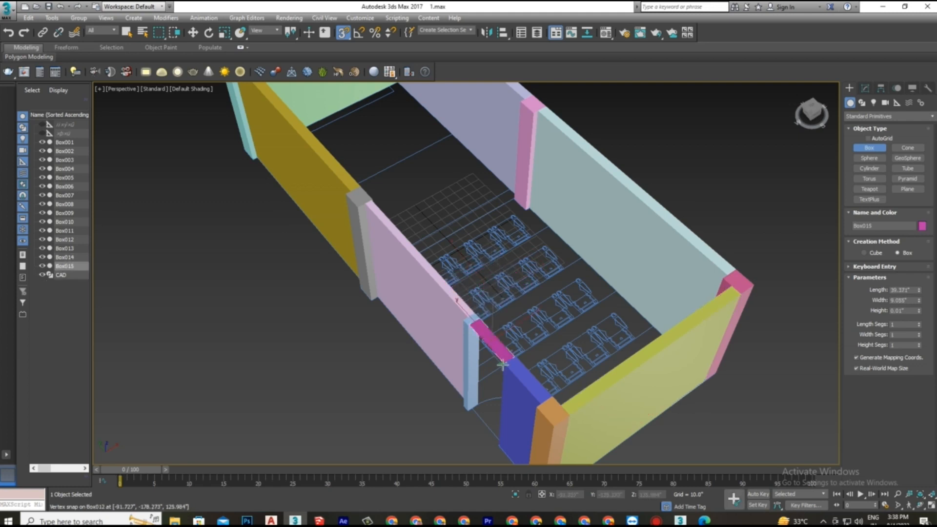
pyautogui.click(493, 393)
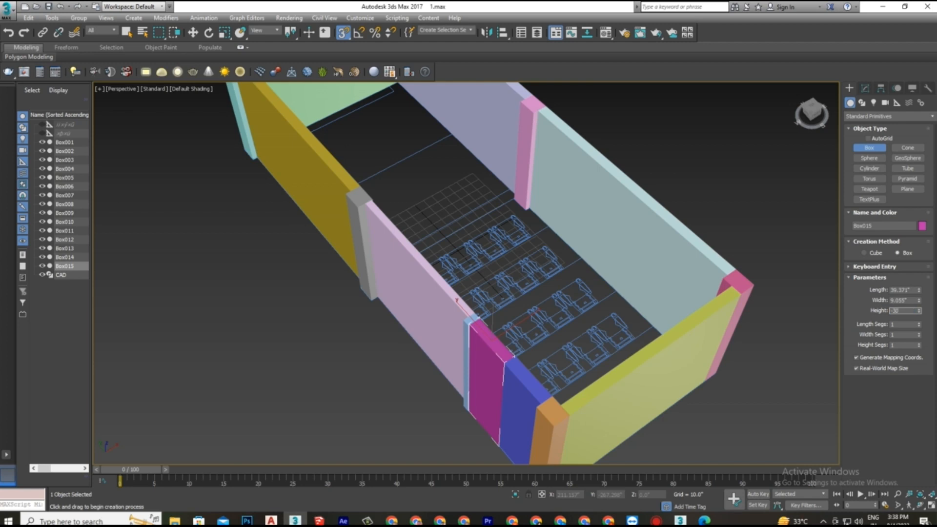
pyautogui.press('Return')
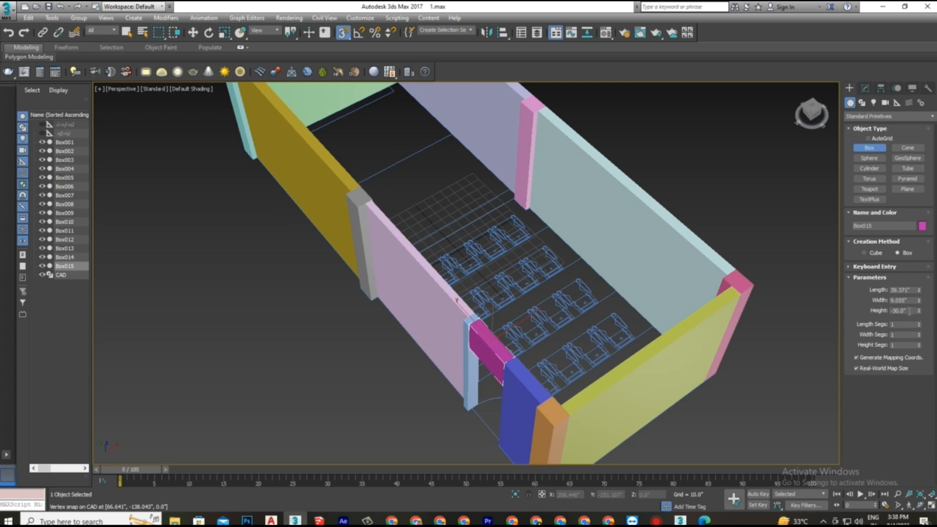
# Select the CAD plan and hide it
pyautogui.click(193, 32)
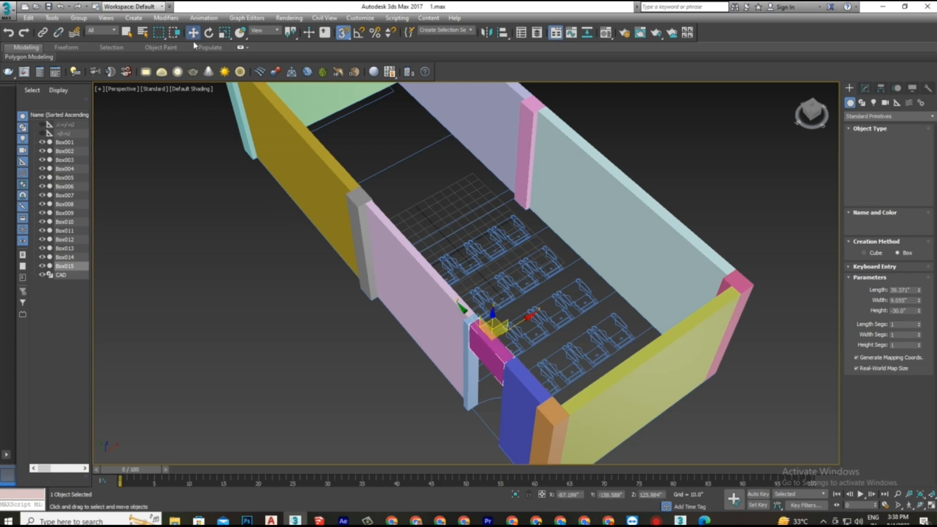
pyautogui.scroll(-4, 541, 270)
pyautogui.click(542, 268)
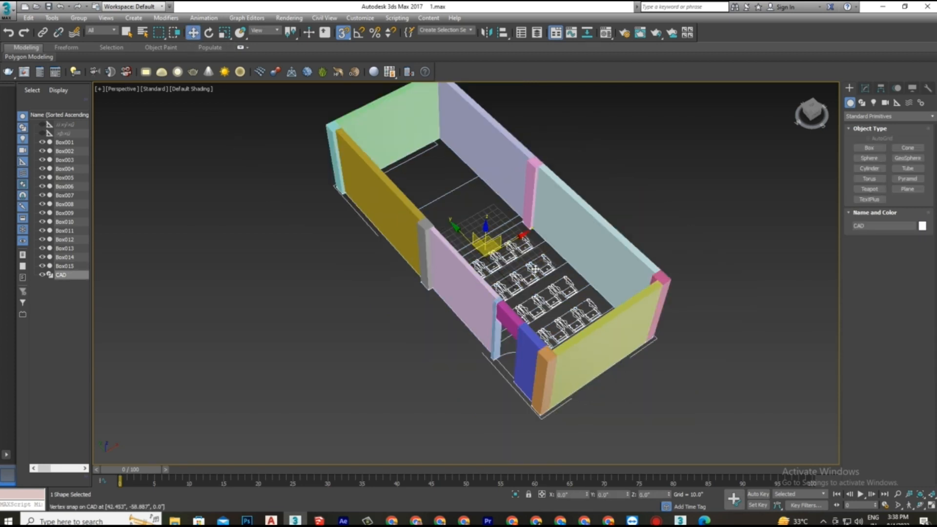
pyautogui.rightClick(542, 266)
pyautogui.click(556, 240)
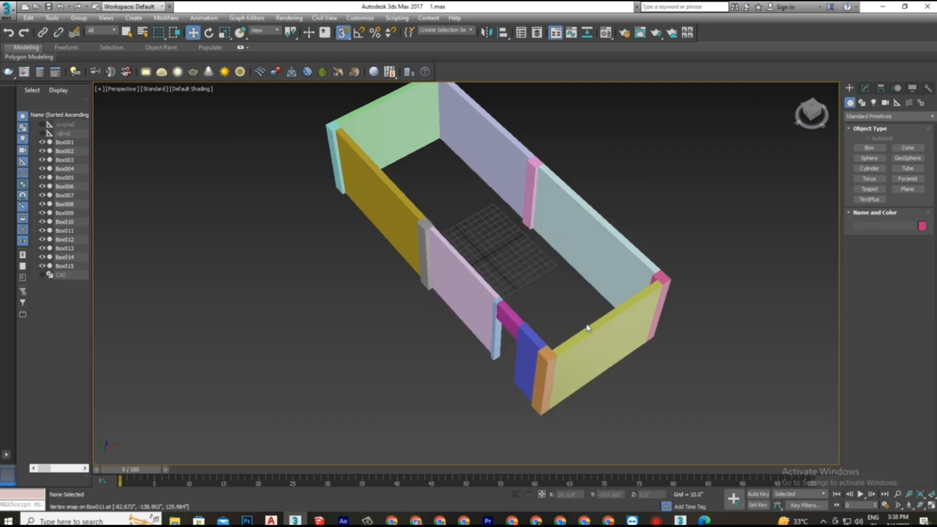
# Convert the wall beside the door to Editable Poly and attach the door-end box, lintel, short wall, corner column and near end wall
pyautogui.click(465, 297)
pyautogui.rightClick(463, 295)
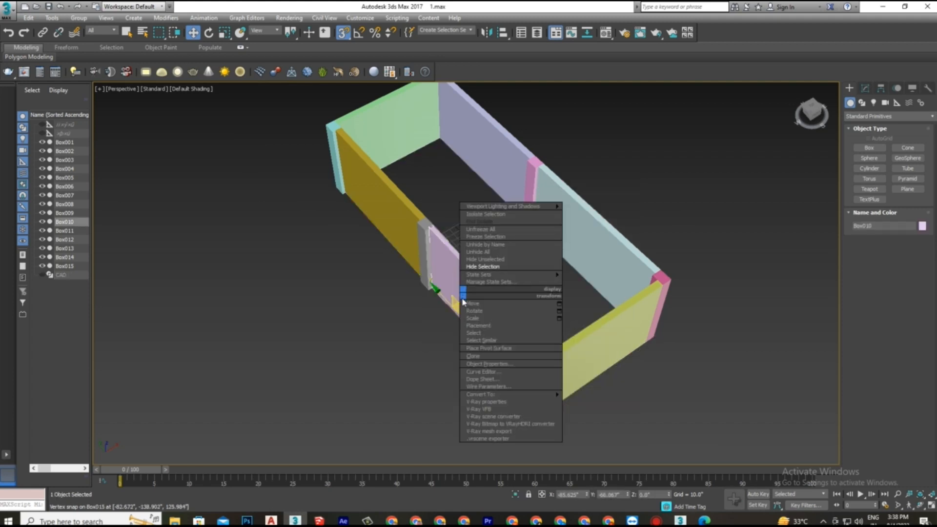
pyautogui.moveTo(539, 396)
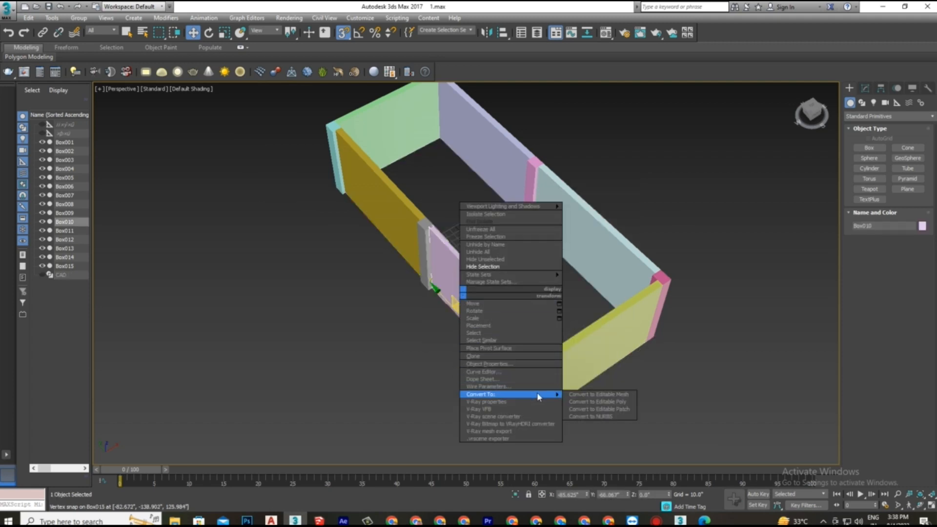
pyautogui.click(605, 401)
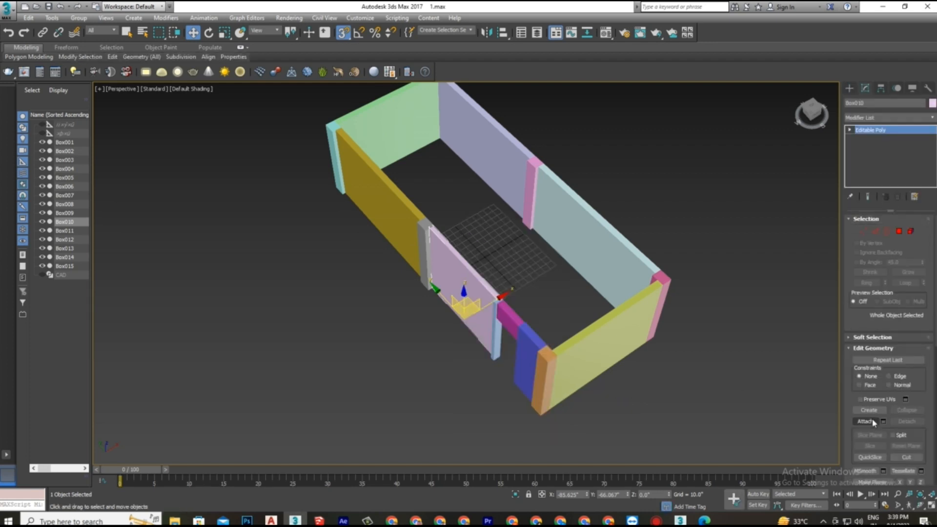
pyautogui.click(867, 421)
pyautogui.click(499, 309)
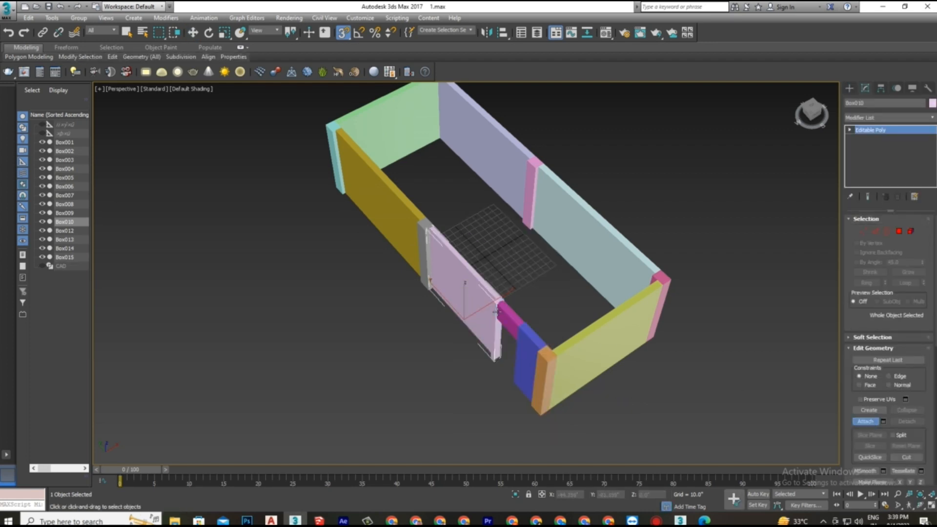
pyautogui.click(517, 326)
pyautogui.click(532, 345)
pyautogui.click(547, 368)
pyautogui.click(557, 361)
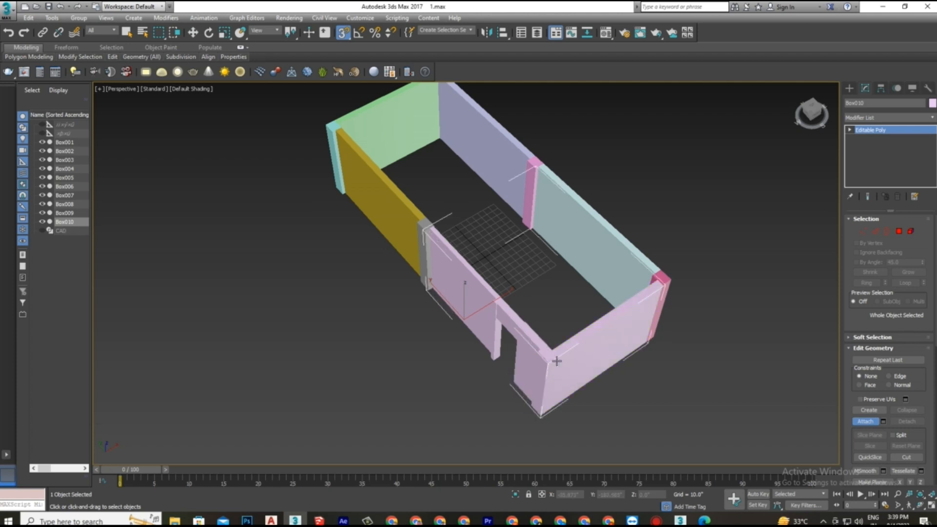
# Attach the remaining side walls, far end wall, and corner and middle columns to the same Editable Poly
pyautogui.click(664, 293)
pyautogui.click(605, 233)
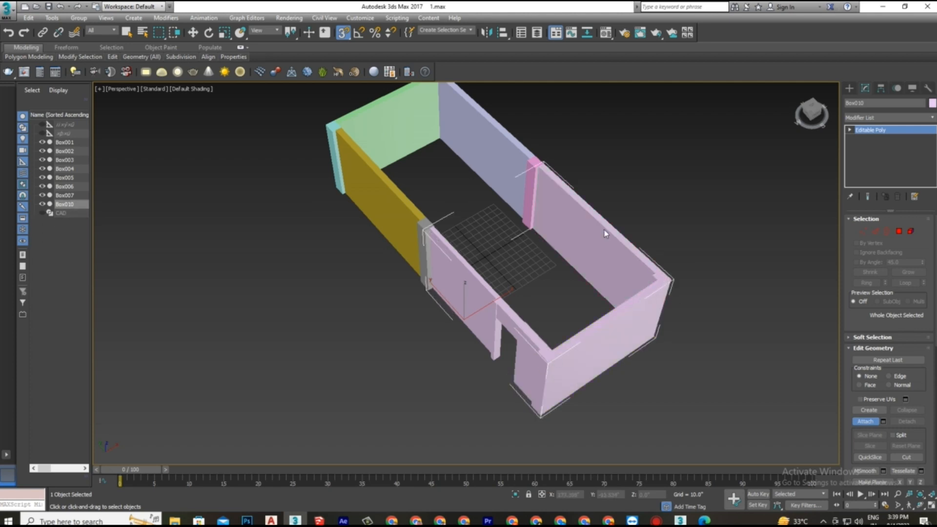
pyautogui.click(535, 176)
pyautogui.click(471, 135)
pyautogui.click(417, 105)
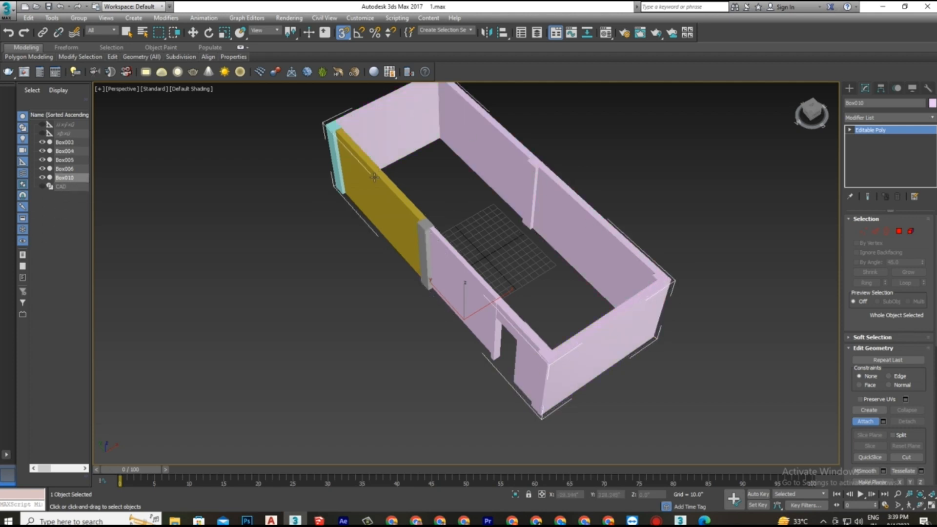
pyautogui.click(377, 174)
pyautogui.click(329, 137)
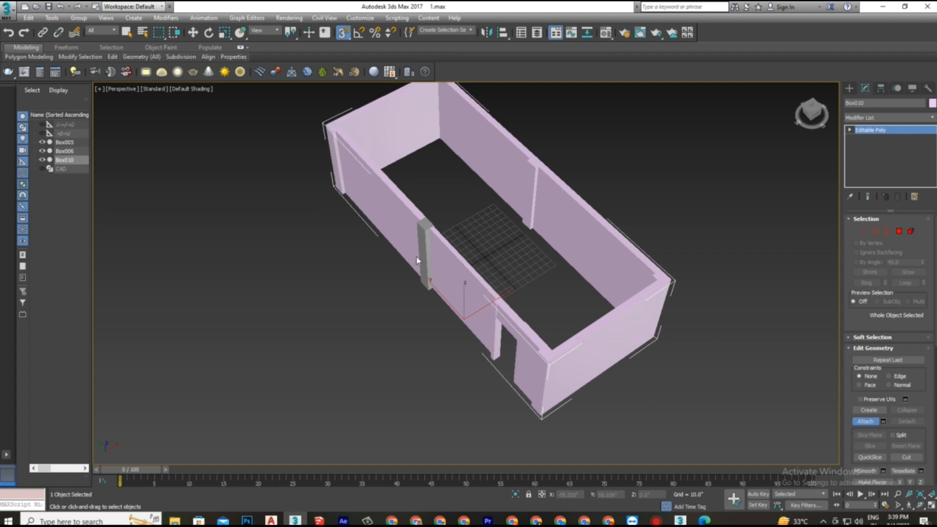
pyautogui.click(420, 259)
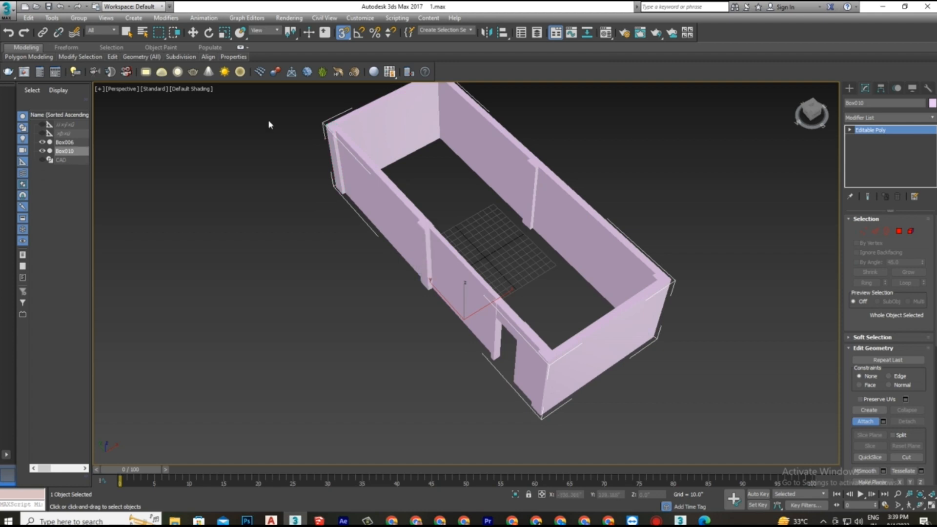
# Select the polygon on the underside of the door lintel and set its Z position to 84"
pyautogui.click(193, 32)
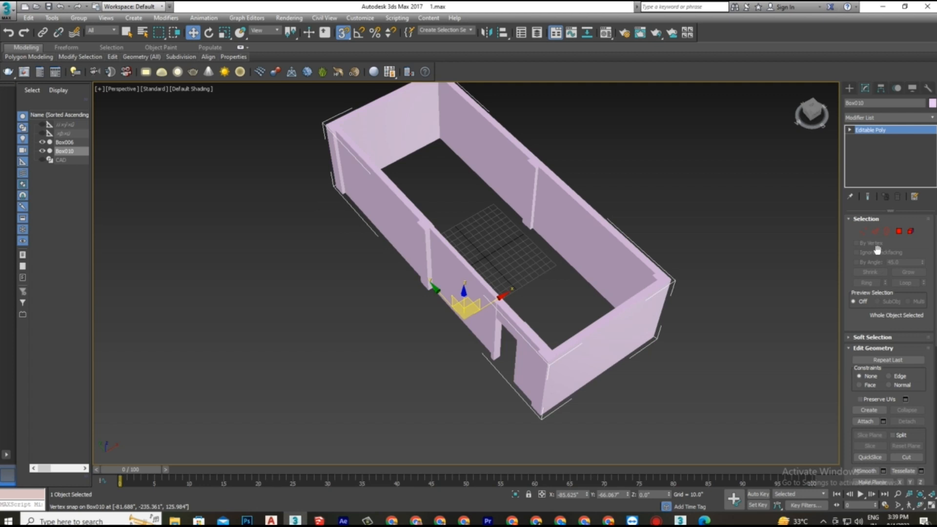
pyautogui.click(899, 232)
pyautogui.scroll(6, 493, 360)
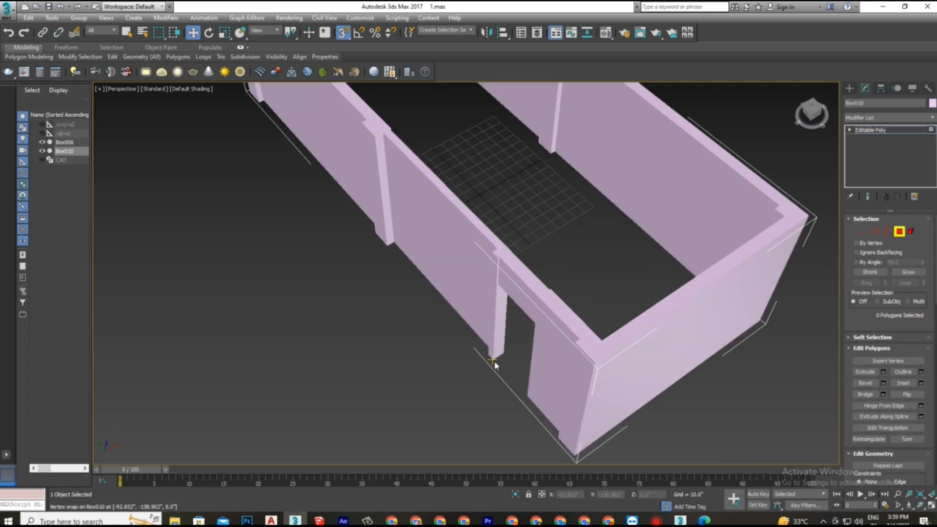
pyautogui.keyDown('alt'); pyautogui.moveTo(538, 353); pyautogui.dragTo(516, 371, button='middle'); pyautogui.keyUp('alt')
pyautogui.scroll(4, 537, 360)
pyautogui.click(539, 295)
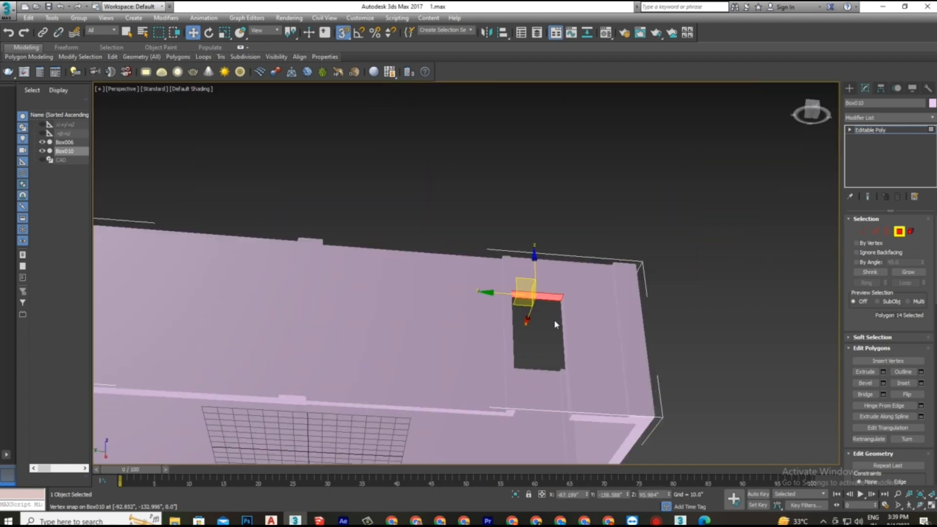
pyautogui.doubleClick(659, 494)
pyautogui.write('84')
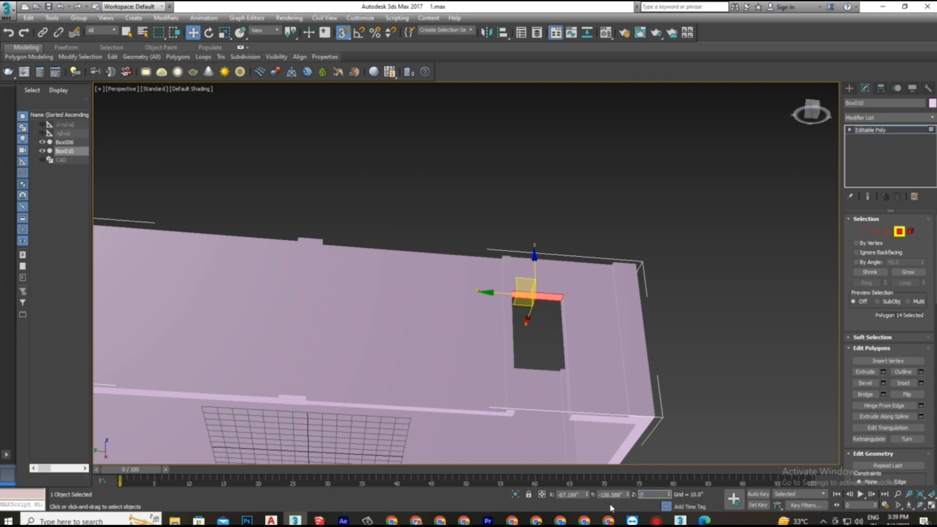
pyautogui.press('Return')
pyautogui.moveTo(569, 376)
pyautogui.keyDown('alt'); pyautogui.mouseDown(button='middle')
pyautogui.moveTo(575, 356)
pyautogui.moveTo(564, 372)
pyautogui.mouseUp(button='middle'); pyautogui.keyUp('alt')
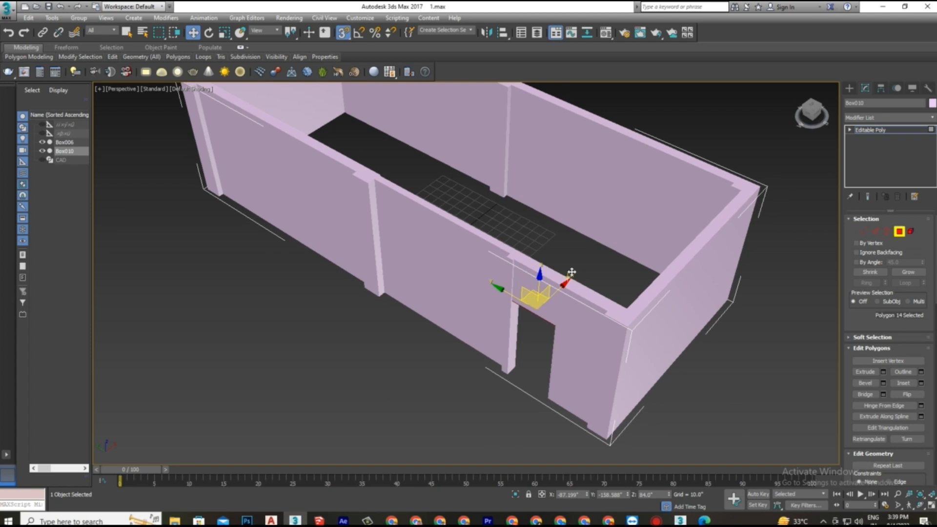
pyautogui.click(849, 88)
# Copy the X position of the lintel's inner face, -82.672", and apply it to the inner face of the short wall beside the door
pyautogui.scroll(5, 572, 276)
pyautogui.keyDown('alt'); pyautogui.moveTo(612, 252); pyautogui.dragTo(699, 7, button='middle'); pyautogui.keyUp('alt')
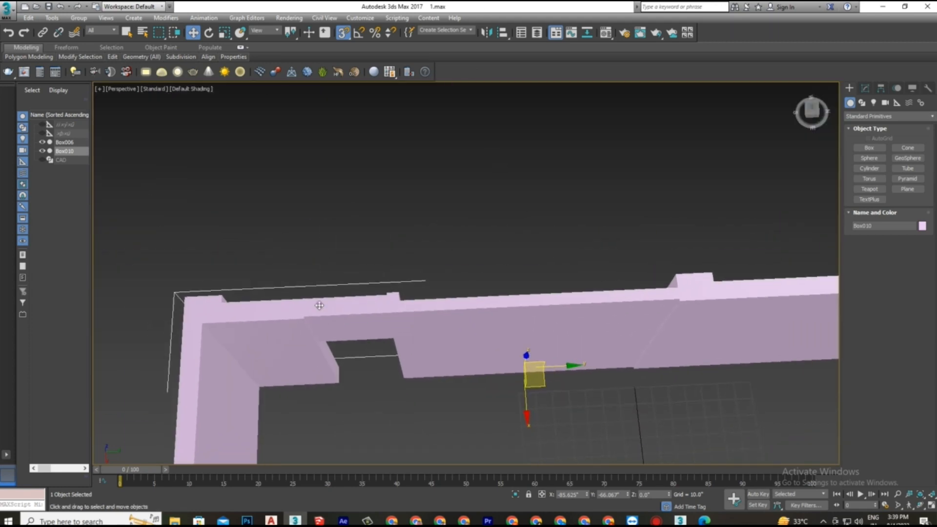
pyautogui.scroll(3, 303, 330)
pyautogui.moveTo(299, 327); pyautogui.dragTo(386, 300, button='middle')
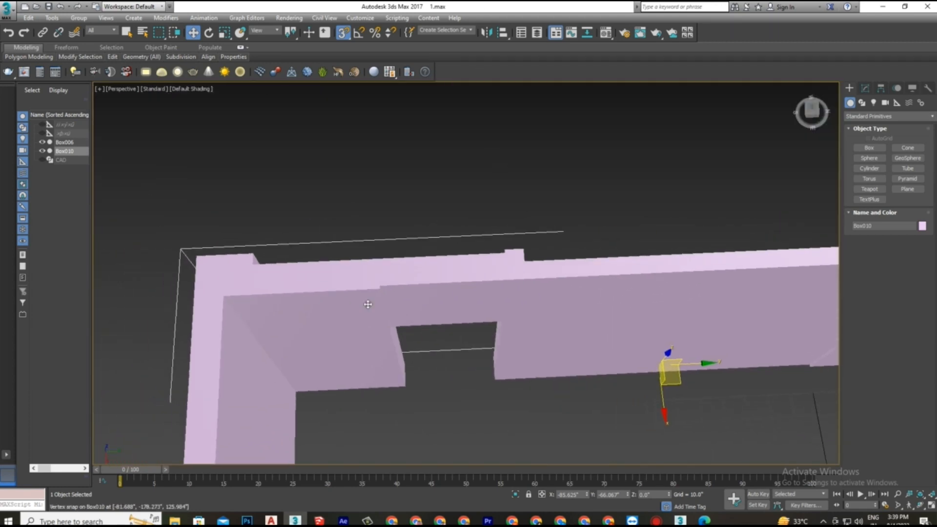
pyautogui.press('4')
pyautogui.click(415, 295)
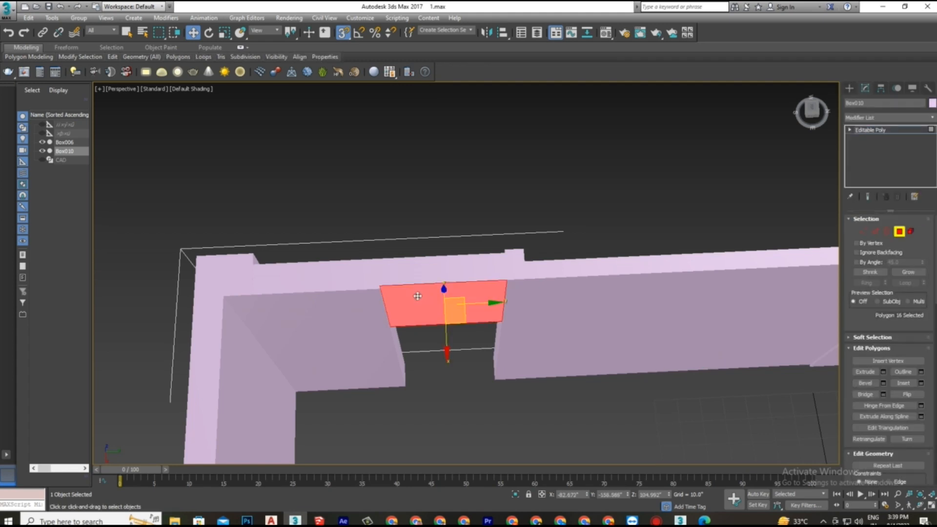
pyautogui.click(569, 495)
pyautogui.rightClick(563, 496)
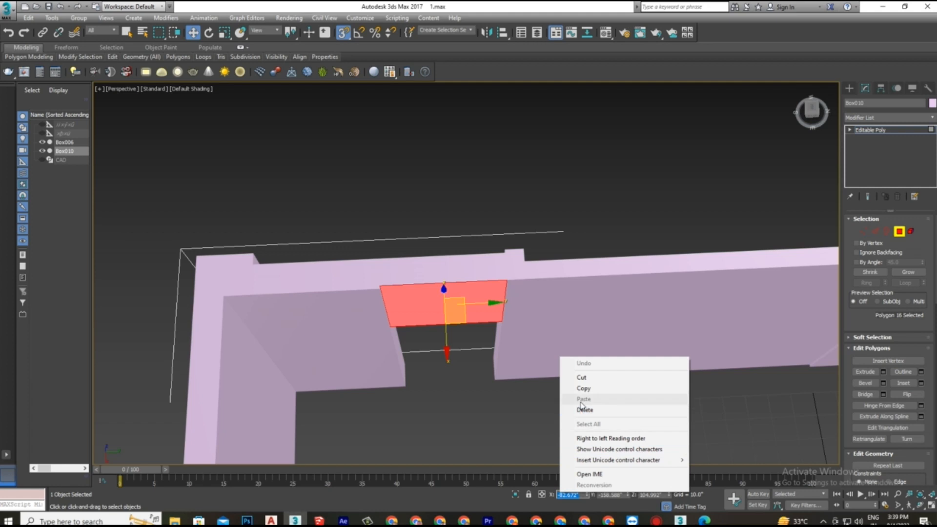
pyautogui.click(584, 388)
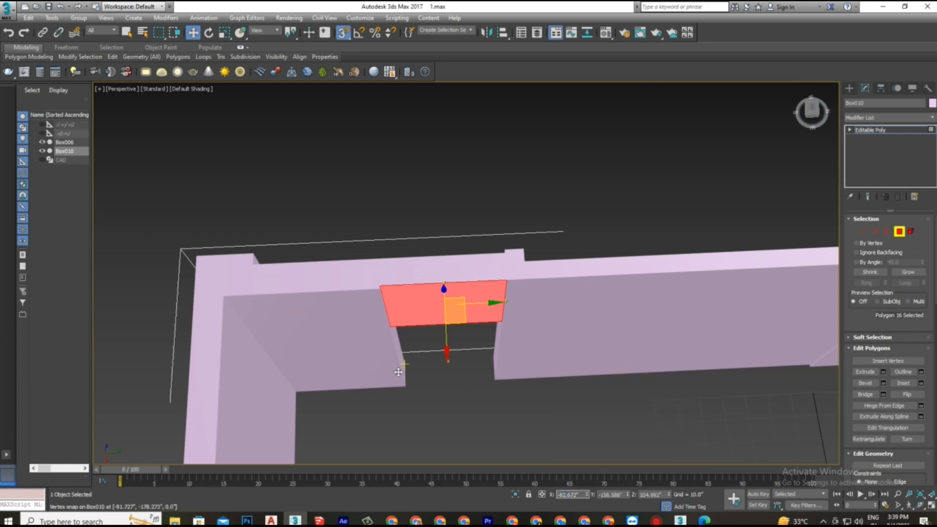
pyautogui.click(398, 372)
pyautogui.click(581, 496)
pyautogui.rightClick(566, 495)
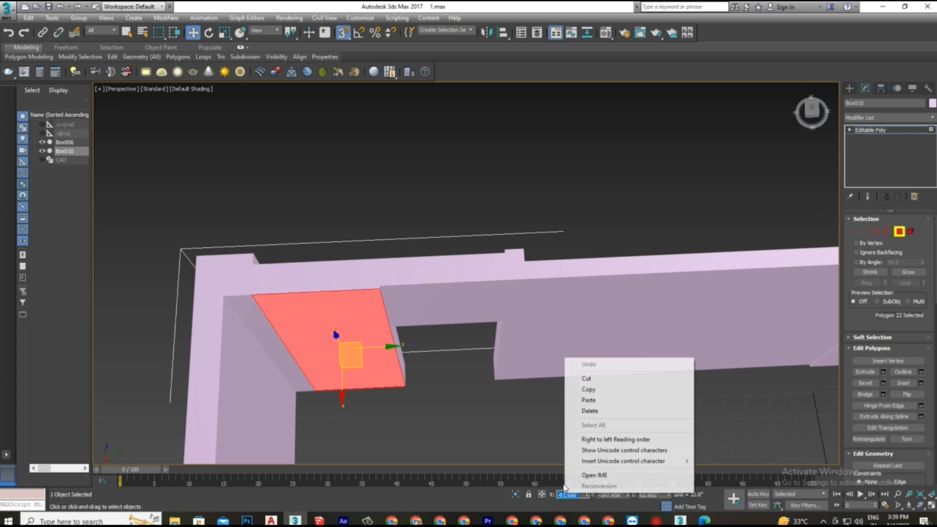
pyautogui.click(576, 399)
# Set the X position of the corner column's inner face and the near end wall's door-side end face to -82.672"
pyautogui.click(254, 324)
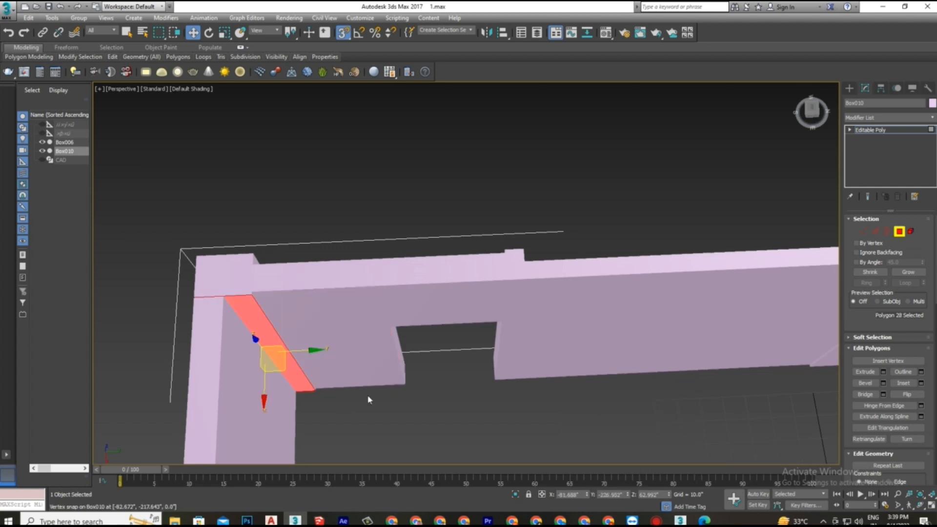
pyautogui.click(582, 496)
pyautogui.rightClick(572, 495)
pyautogui.click(588, 402)
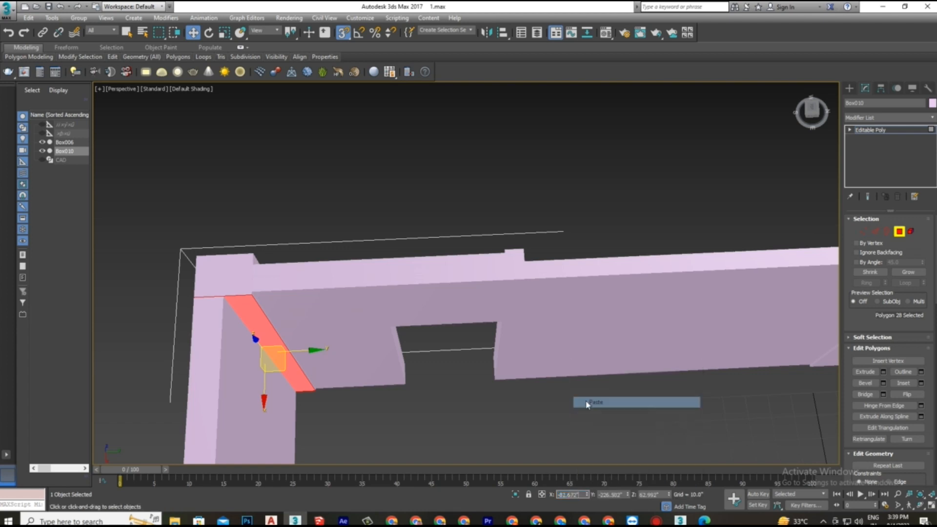
pyautogui.keyDown('alt'); pyautogui.moveTo(409, 394); pyautogui.dragTo(561, 386, button='middle'); pyautogui.keyUp('alt')
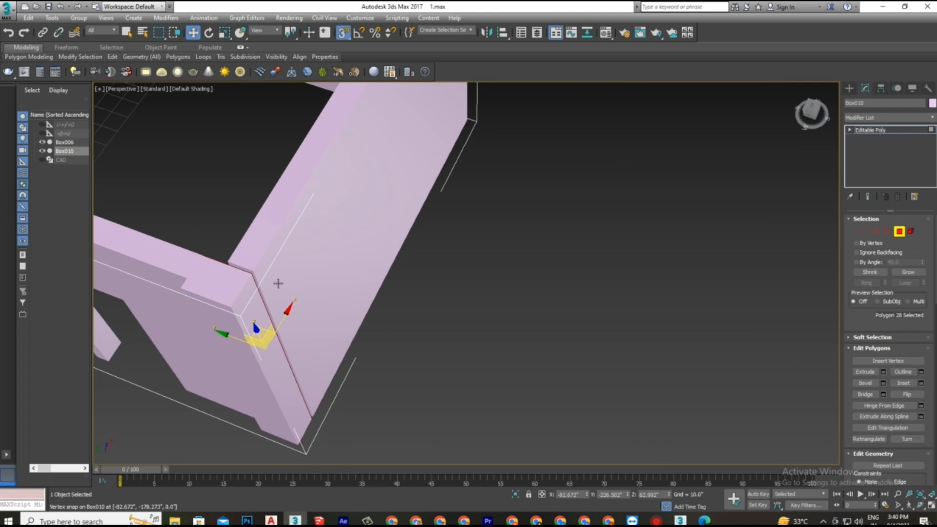
pyautogui.click(252, 274)
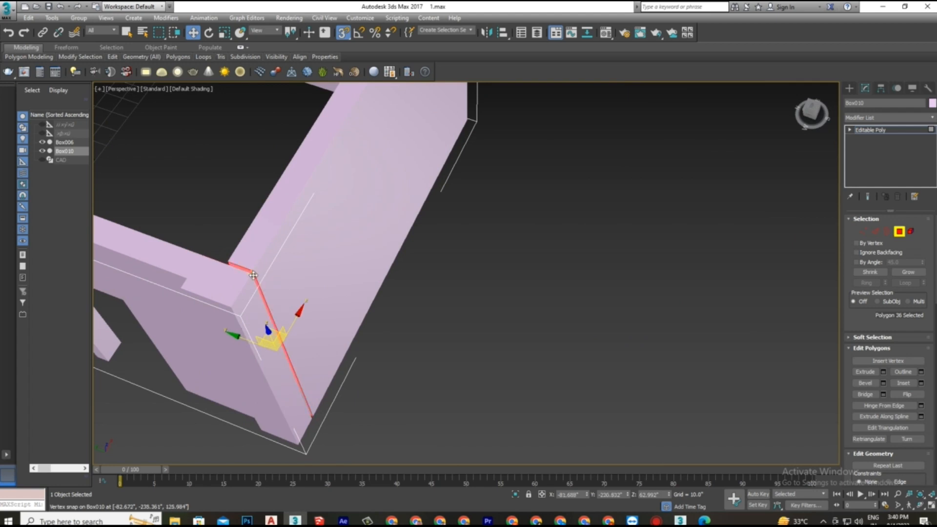
pyautogui.click(583, 496)
pyautogui.rightClick(562, 496)
pyautogui.click(581, 406)
pyautogui.scroll(-3, 581, 403)
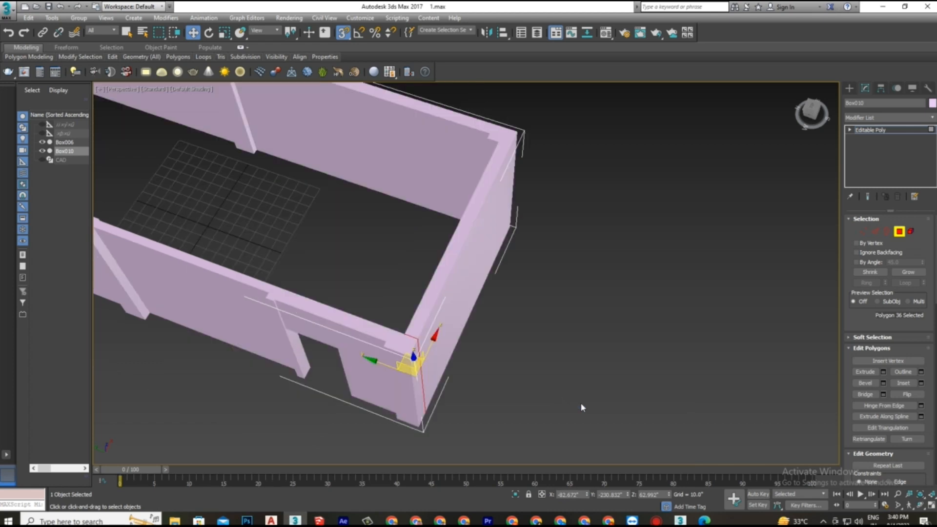
pyautogui.click(849, 88)
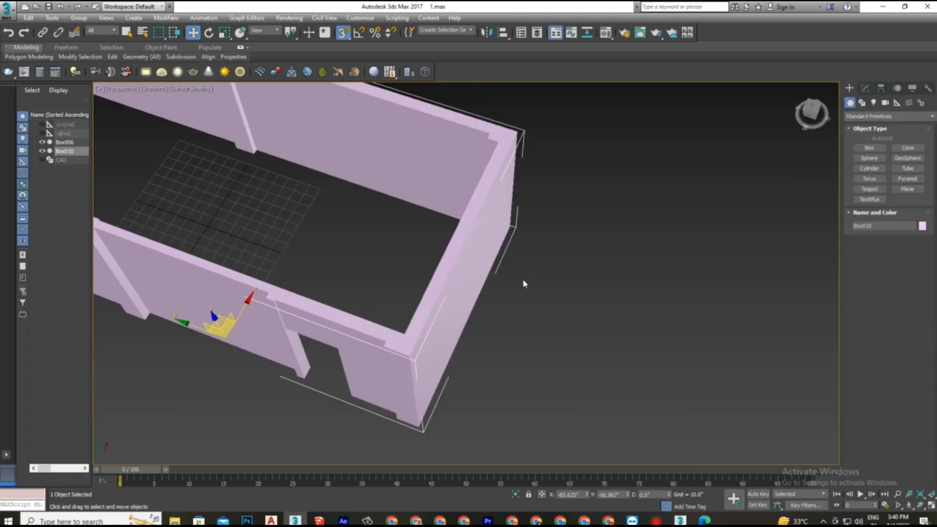
# Unhide all objects to bring the CAD plan back into the scene
pyautogui.moveTo(397, 366); pyautogui.dragTo(568, 445, button='middle')
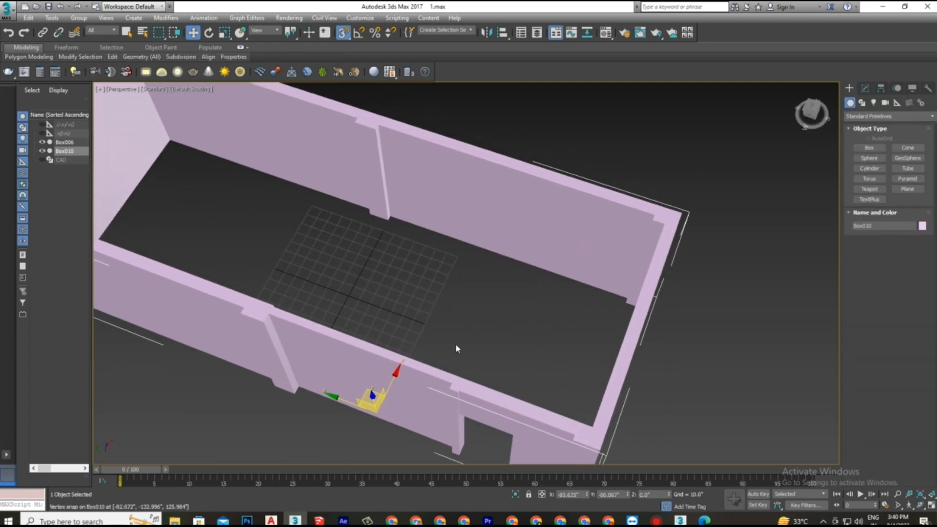
pyautogui.rightClick(455, 343)
pyautogui.click(475, 301)
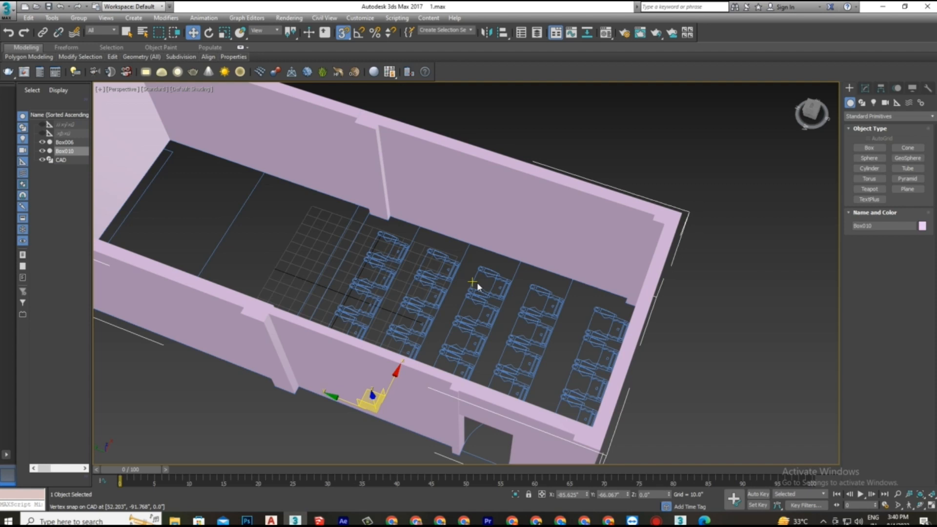
# Draw a floor box about 461.7" by 177.2" from the room's inner corner to the opposite outer corner, with a height of -2"
pyautogui.keyDown('alt'); pyautogui.moveTo(476, 282); pyautogui.dragTo(410, 298, button='middle'); pyautogui.keyUp('alt')
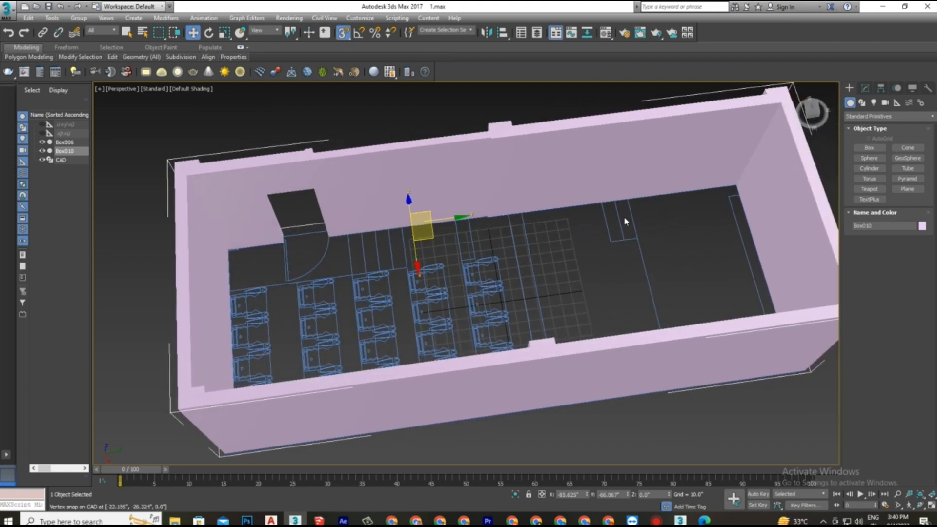
pyautogui.click(871, 148)
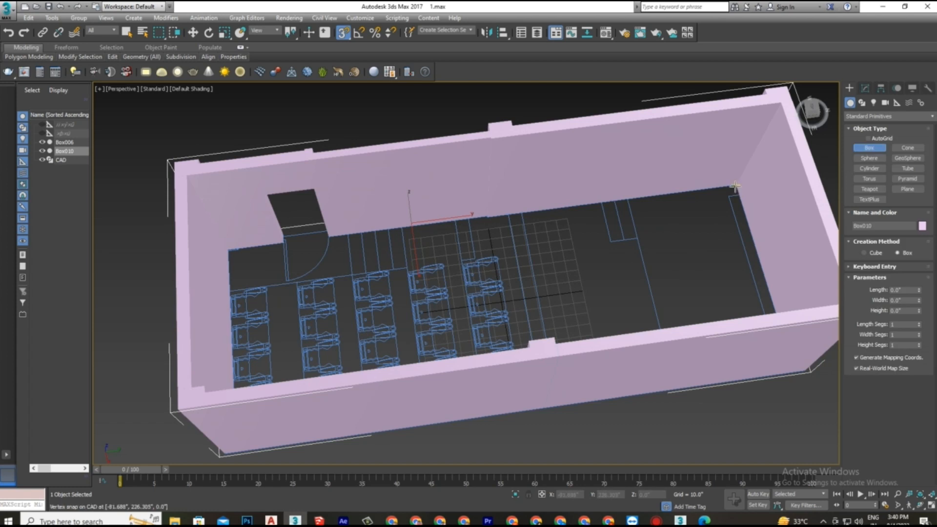
pyautogui.moveTo(735, 186); pyautogui.dragTo(222, 455)
pyautogui.click(222, 455)
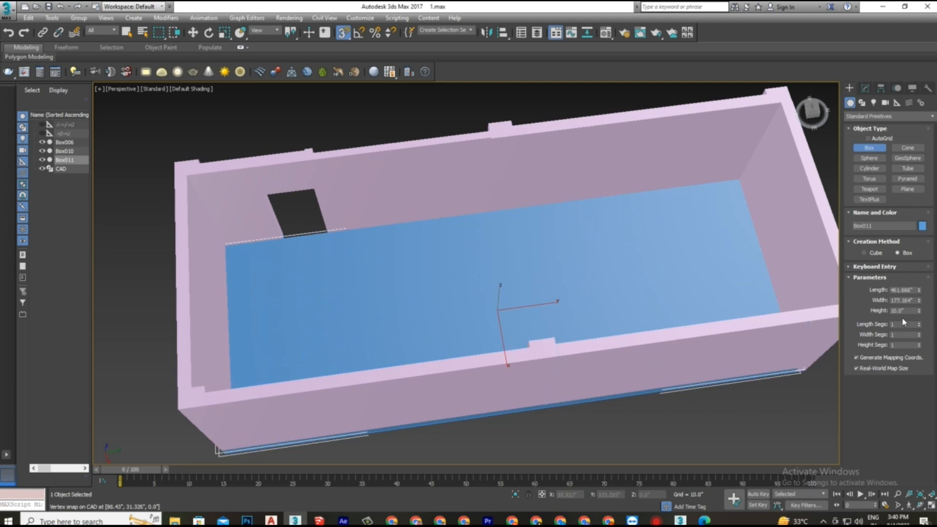
pyautogui.moveTo(908, 311); pyautogui.dragTo(883, 319)
pyautogui.write('-2')
pyautogui.press('Return')
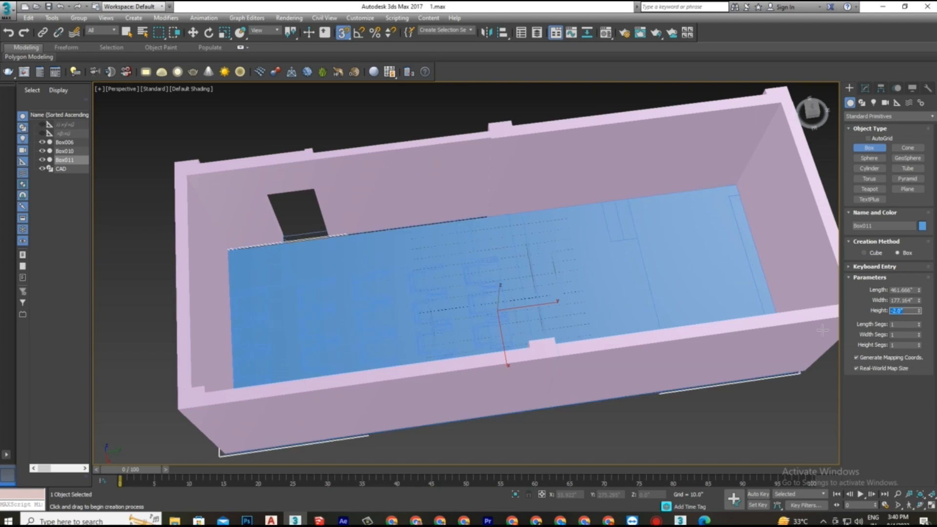
# Turn off snapping and convert the floor box to Editable Poly
pyautogui.click(194, 33)
pyautogui.click(343, 32)
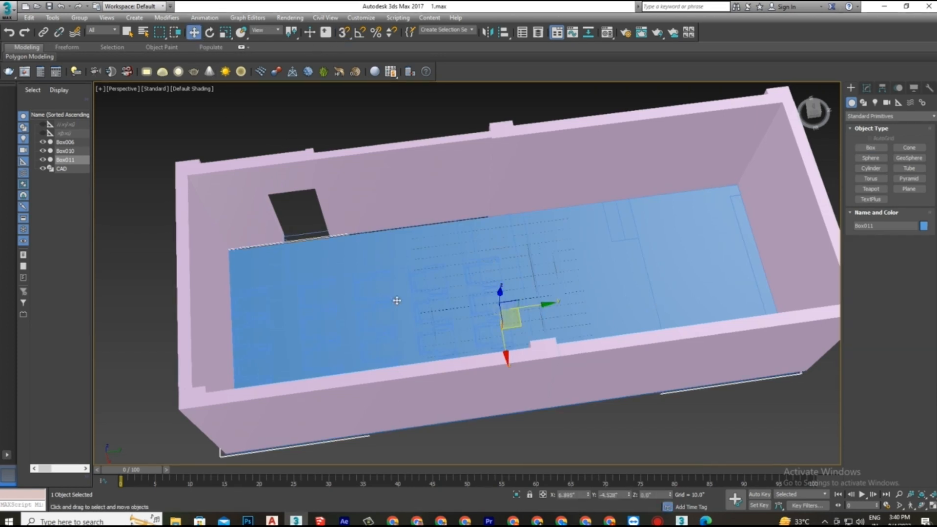
pyautogui.keyDown('alt'); pyautogui.moveTo(391, 324); pyautogui.dragTo(464, 314, button='middle'); pyautogui.keyUp('alt')
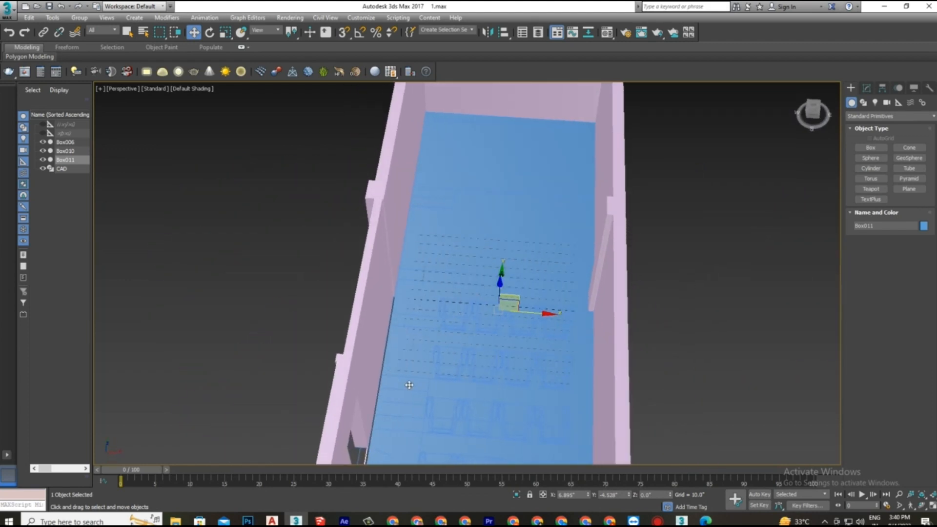
pyautogui.scroll(2, 445, 315)
pyautogui.scroll(-2, 445, 315)
pyautogui.moveTo(451, 368); pyautogui.dragTo(420, 296, button='middle')
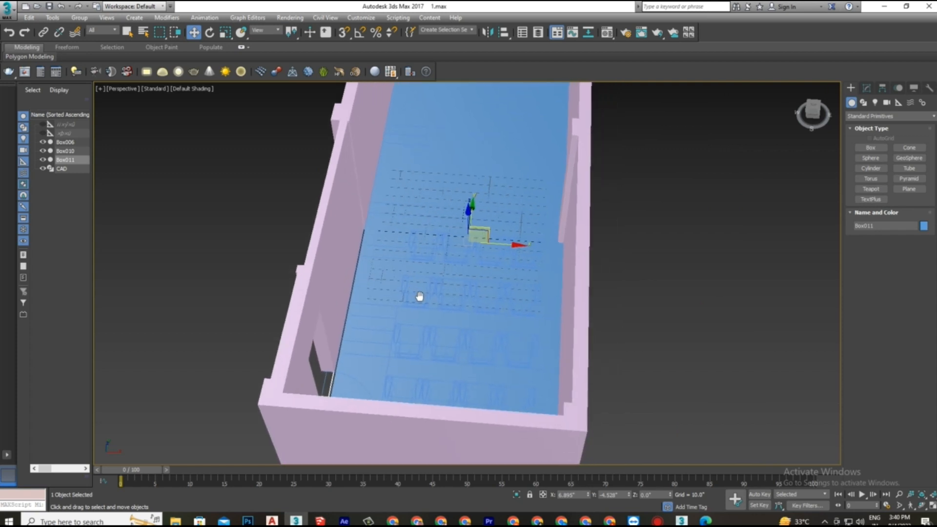
pyautogui.rightClick(389, 333)
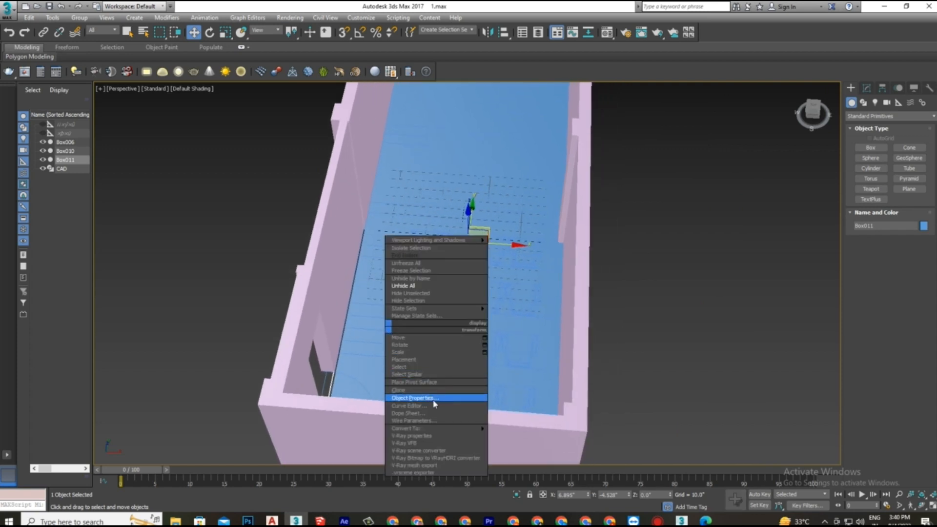
pyautogui.moveTo(442, 429)
pyautogui.click(525, 435)
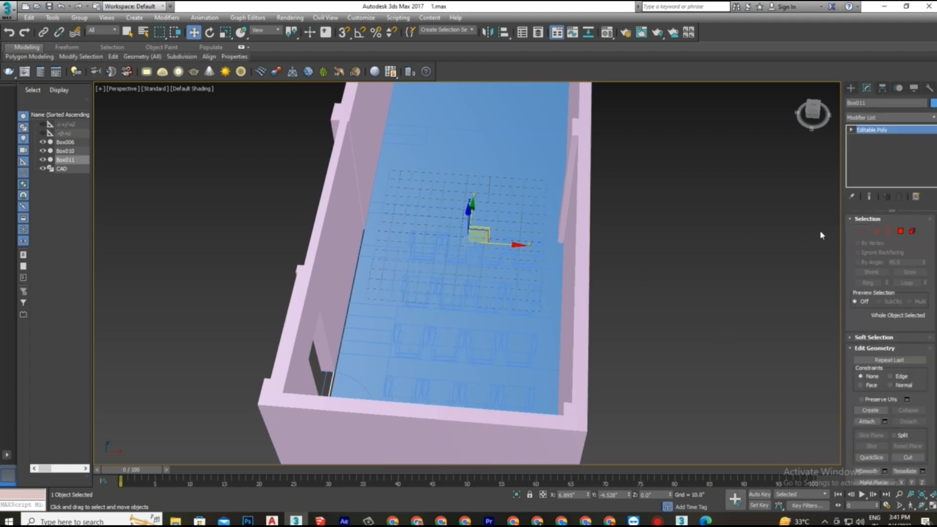
# Select the floor's long edges on the door side and move them outward along X under the door wall
pyautogui.click(877, 231)
pyautogui.moveTo(284, 276); pyautogui.dragTo(359, 303)
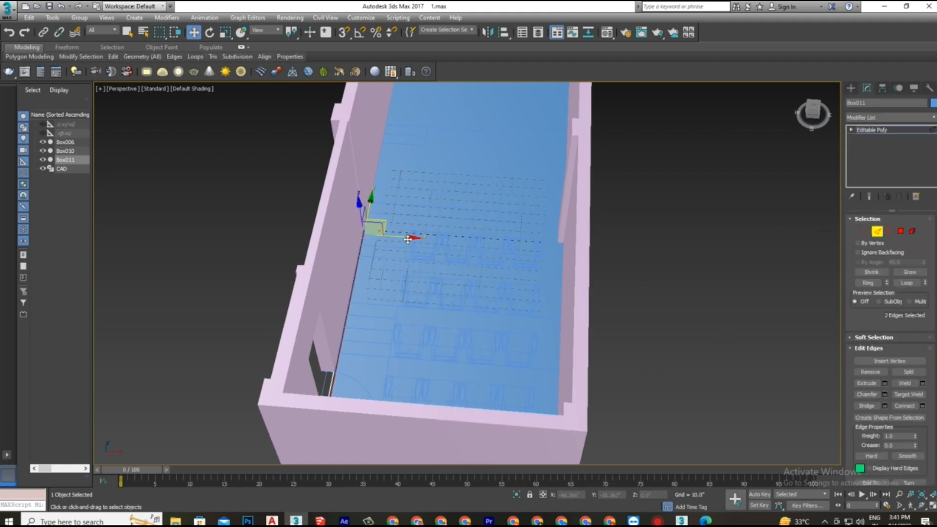
pyautogui.moveTo(405, 236); pyautogui.dragTo(387, 247)
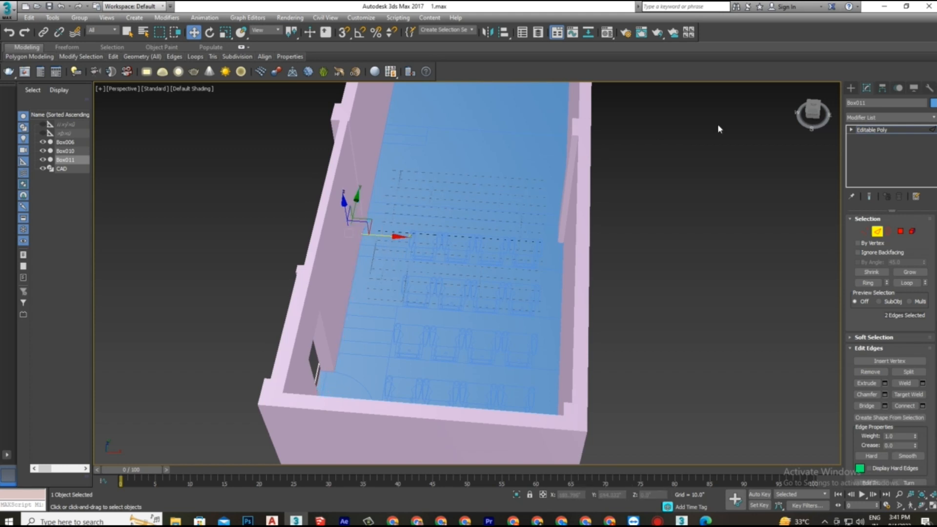
pyautogui.click(853, 89)
# Change the floor's object color to pale yellow
pyautogui.keyDown('alt'); pyautogui.moveTo(546, 280); pyautogui.dragTo(523, 347, button='middle'); pyautogui.keyUp('alt')
pyautogui.scroll(5, 524, 348)
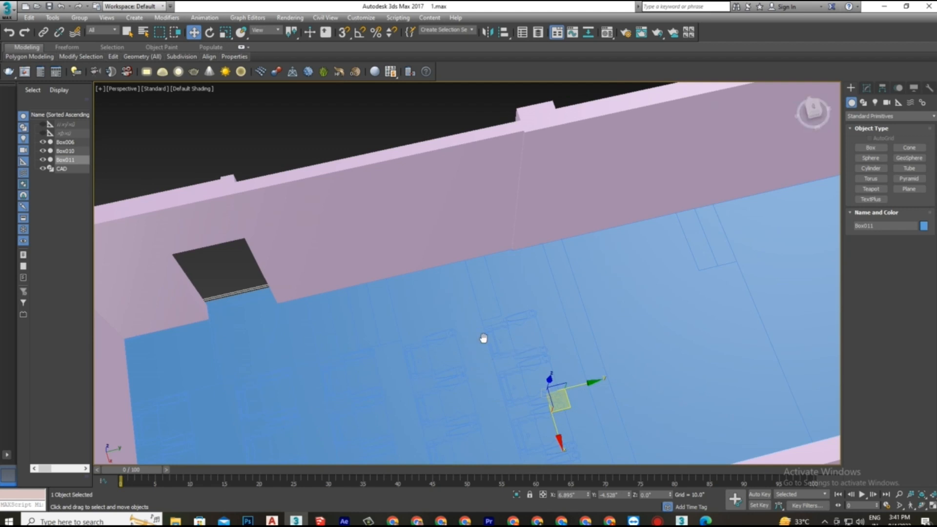
pyautogui.keyDown('alt'); pyautogui.moveTo(484, 338); pyautogui.dragTo(538, 270, button='middle'); pyautogui.keyUp('alt')
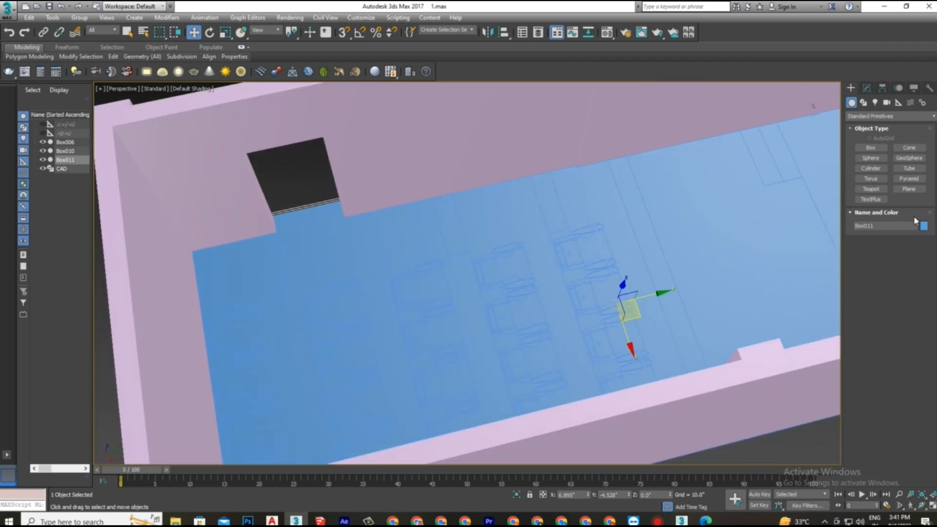
pyautogui.click(924, 227)
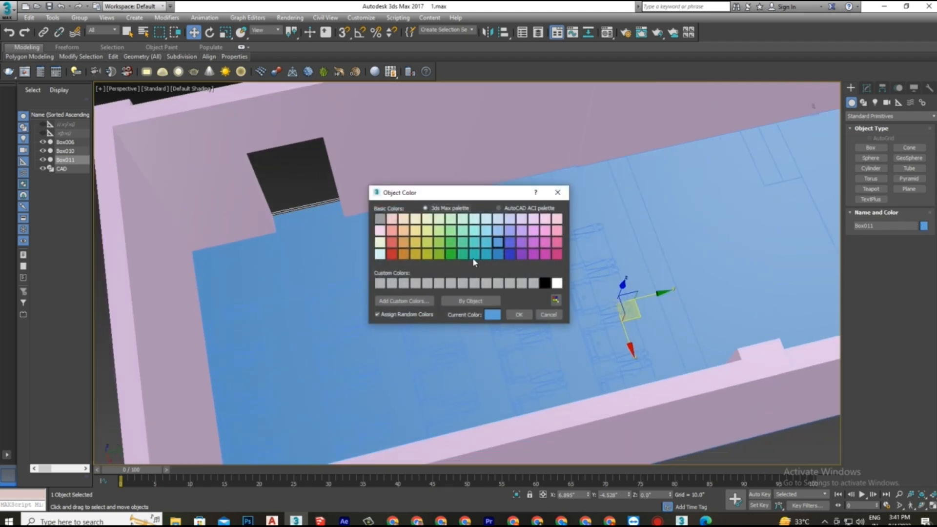
pyautogui.click(428, 230)
pyautogui.click(519, 315)
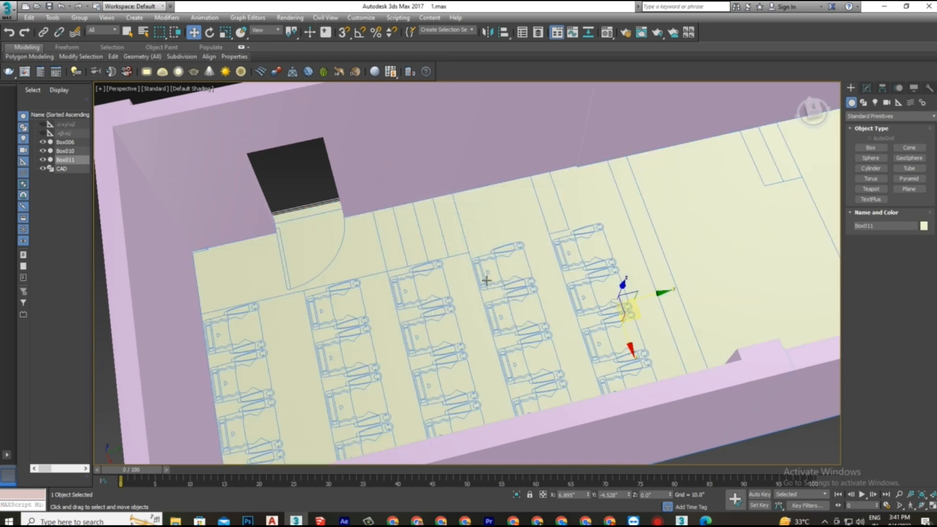
pyautogui.moveTo(487, 280); pyautogui.dragTo(499, 287, button='middle')
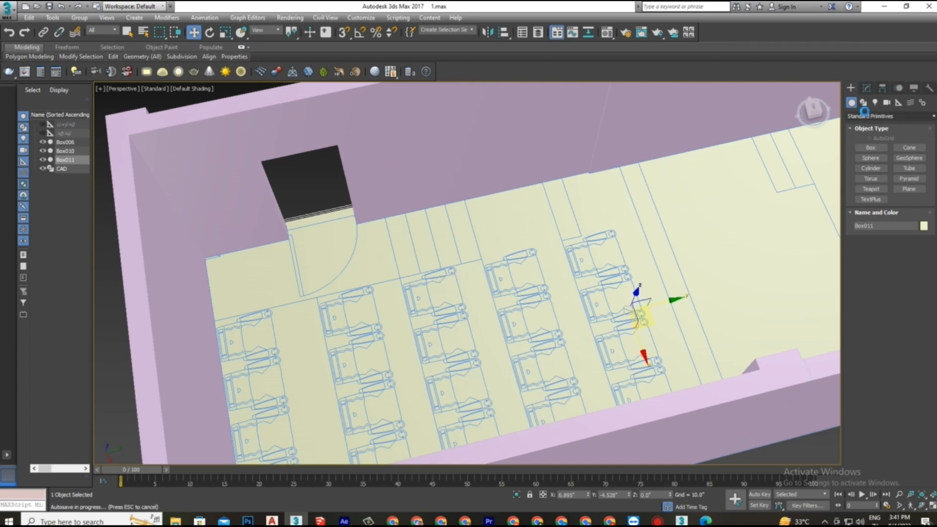
# Turn on snapping and isolate the CAD plan so the walls and floor are hidden
pyautogui.click(864, 103)
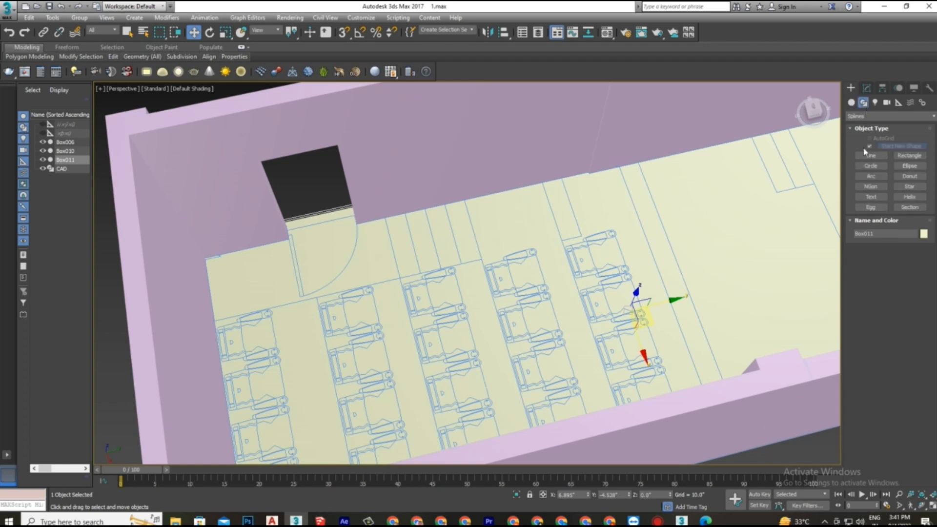
pyautogui.click(871, 155)
pyautogui.click(344, 32)
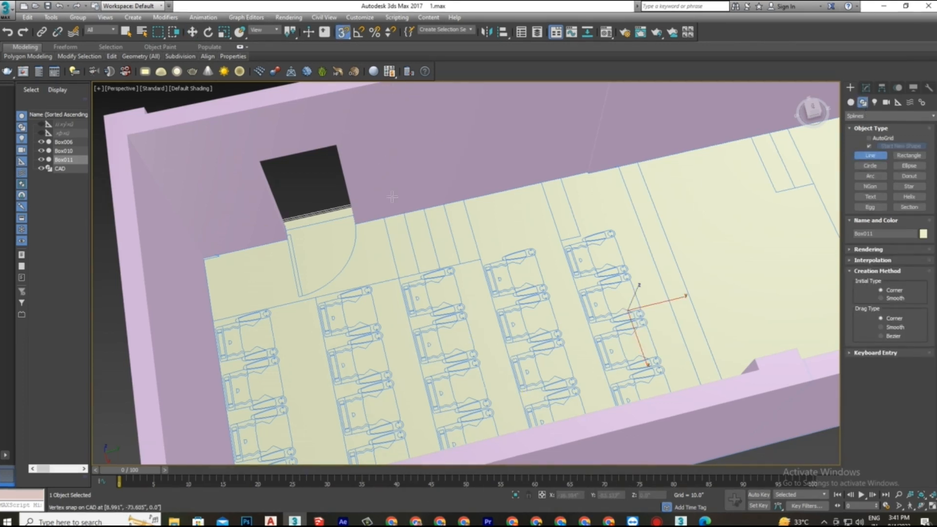
pyautogui.click(192, 32)
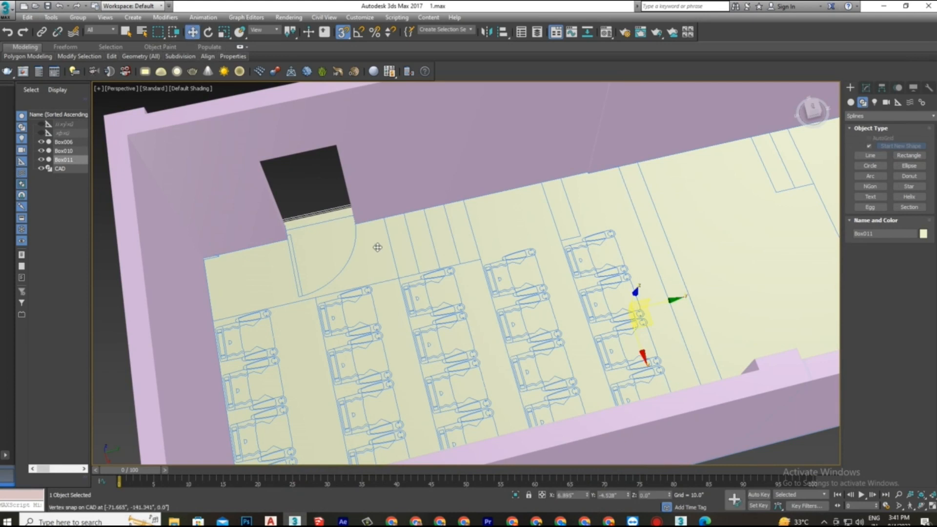
pyautogui.click(662, 224)
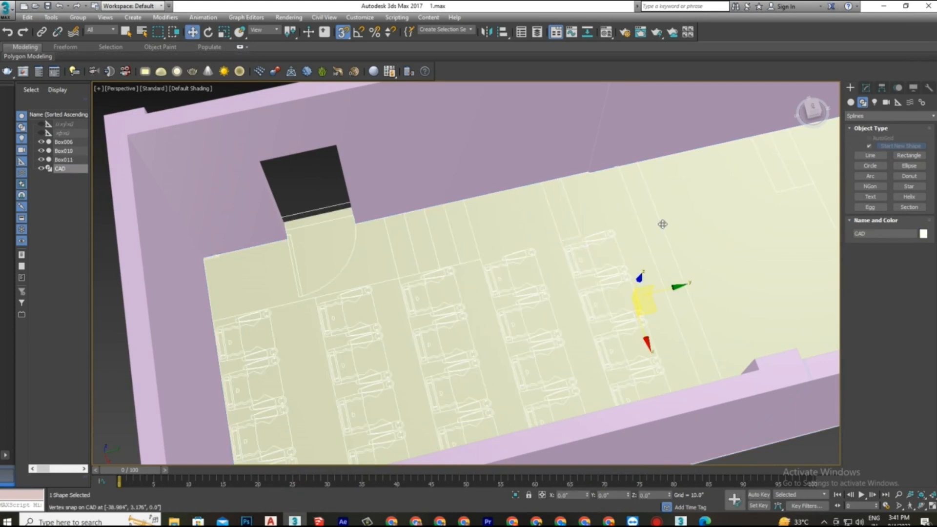
pyautogui.rightClick(661, 222)
pyautogui.click(696, 197)
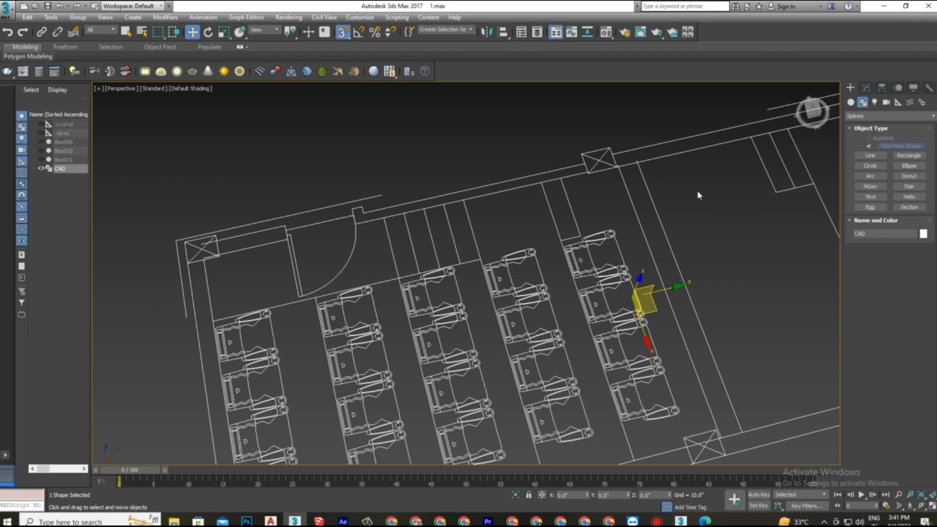
pyautogui.moveTo(657, 254); pyautogui.dragTo(665, 205, button='middle')
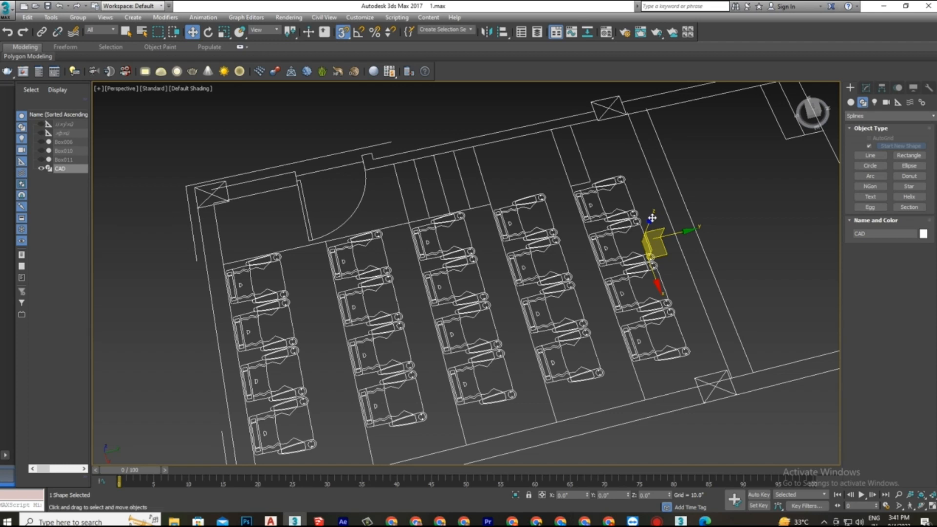
pyautogui.moveTo(656, 234); pyautogui.dragTo(664, 200, button='middle')
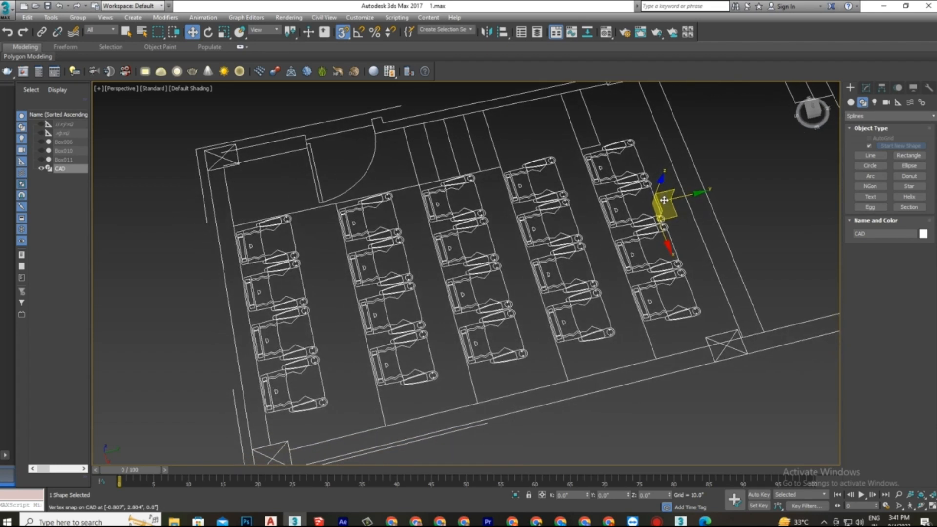
# Trace the second seating row's platform with the Line tool, from its far wall end to its door-side corner and across to the third row's line
pyautogui.click(870, 157)
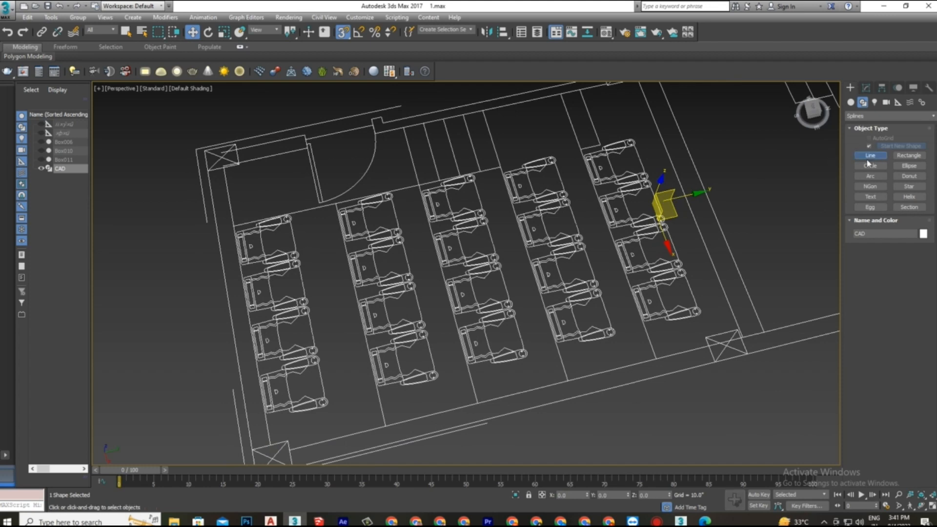
pyautogui.click(385, 427)
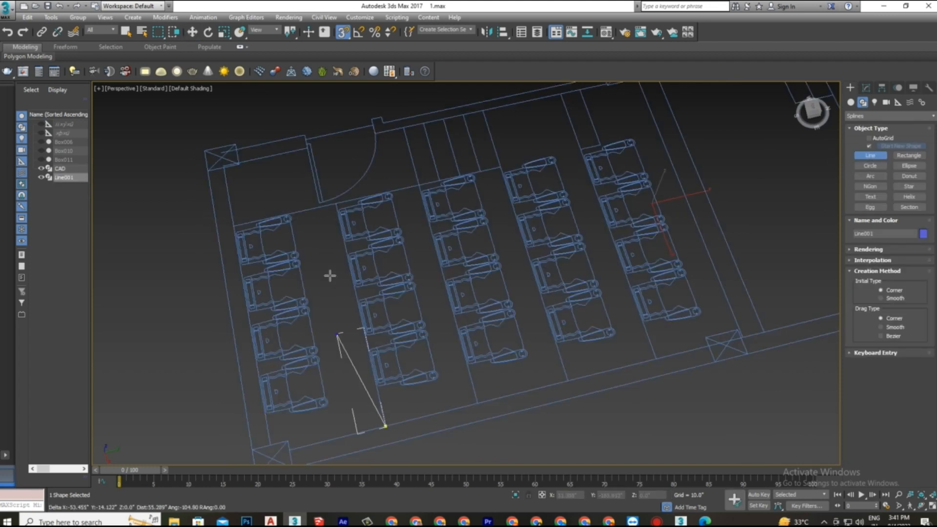
pyautogui.click(334, 205)
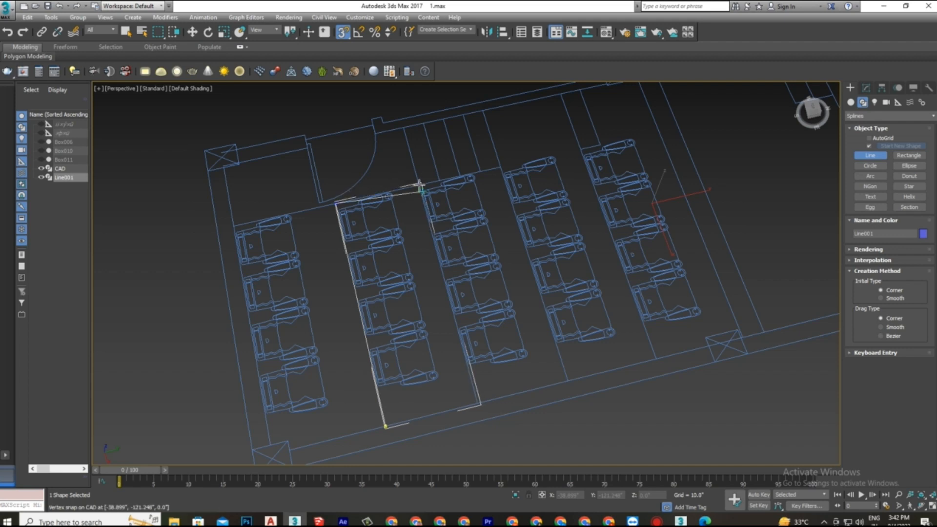
pyautogui.scroll(5, 419, 185)
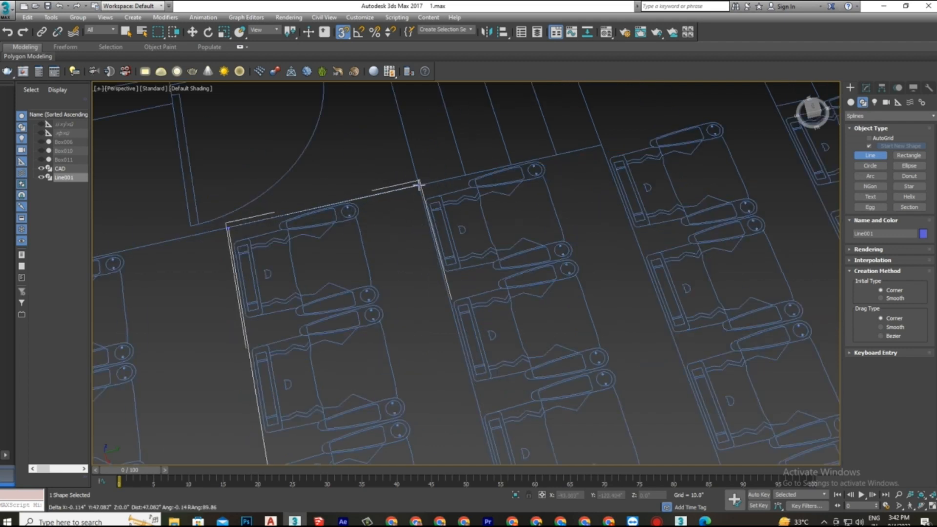
pyautogui.click(420, 185)
pyautogui.scroll(-3, 404, 128)
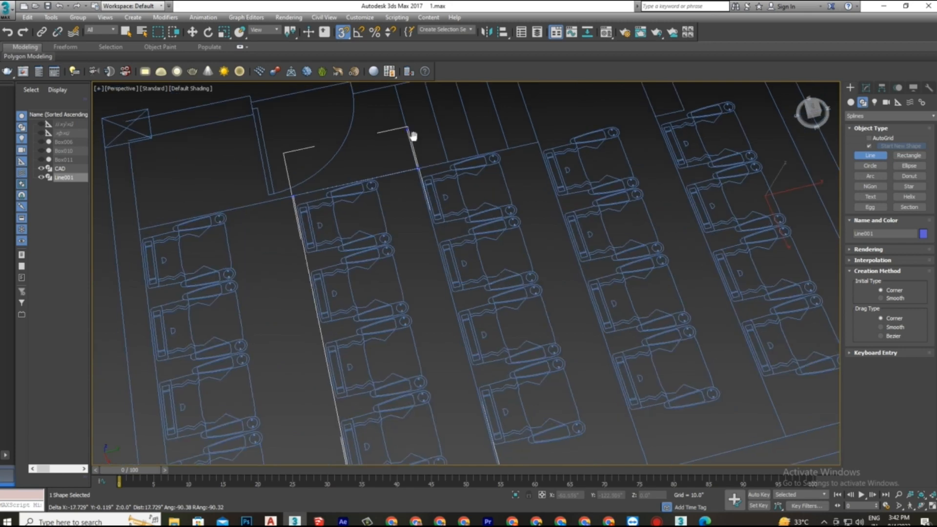